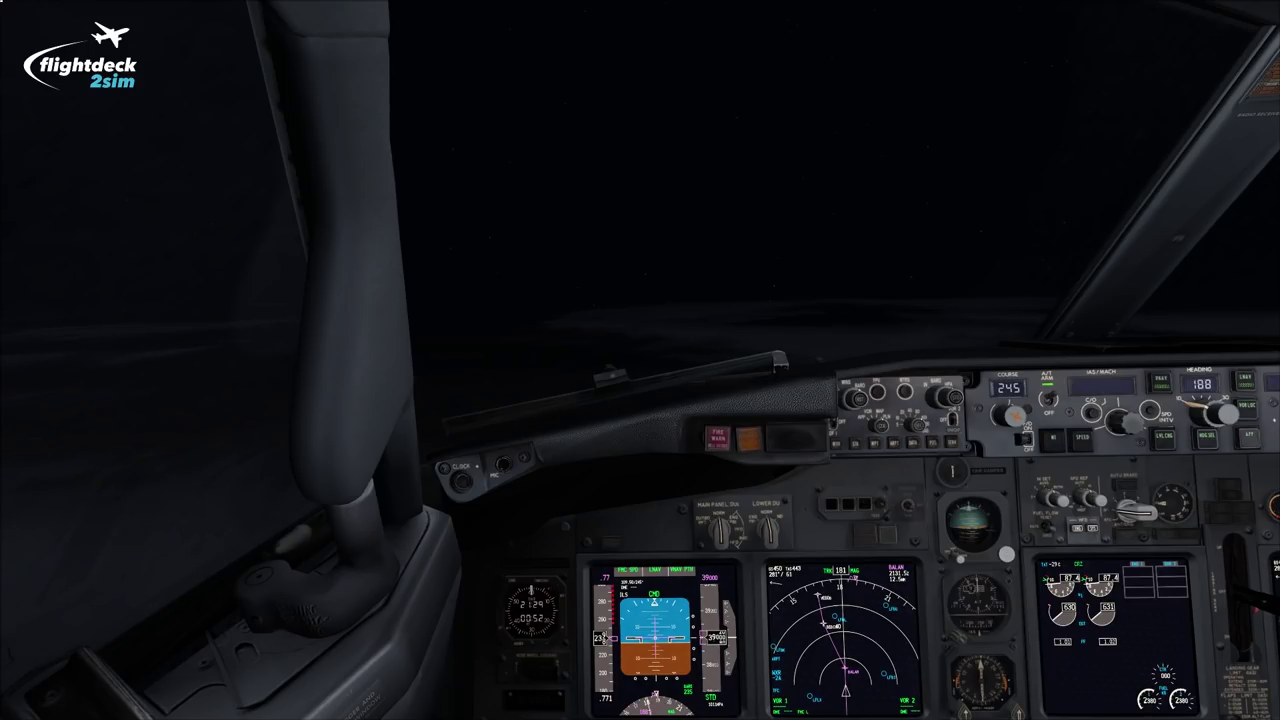
Bring up the CDU and show the ECON DES page with .770/250 and the 250/FL100 restriction
key("shift+3")
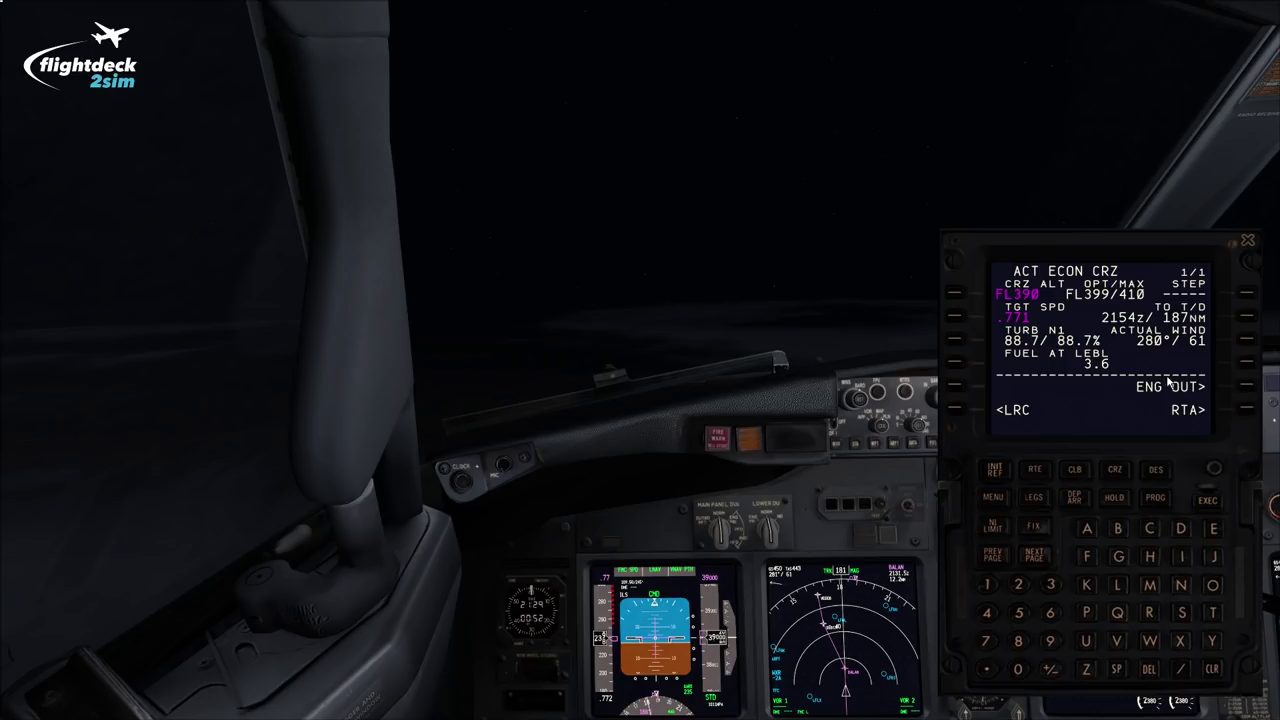
left_click(1247, 241)
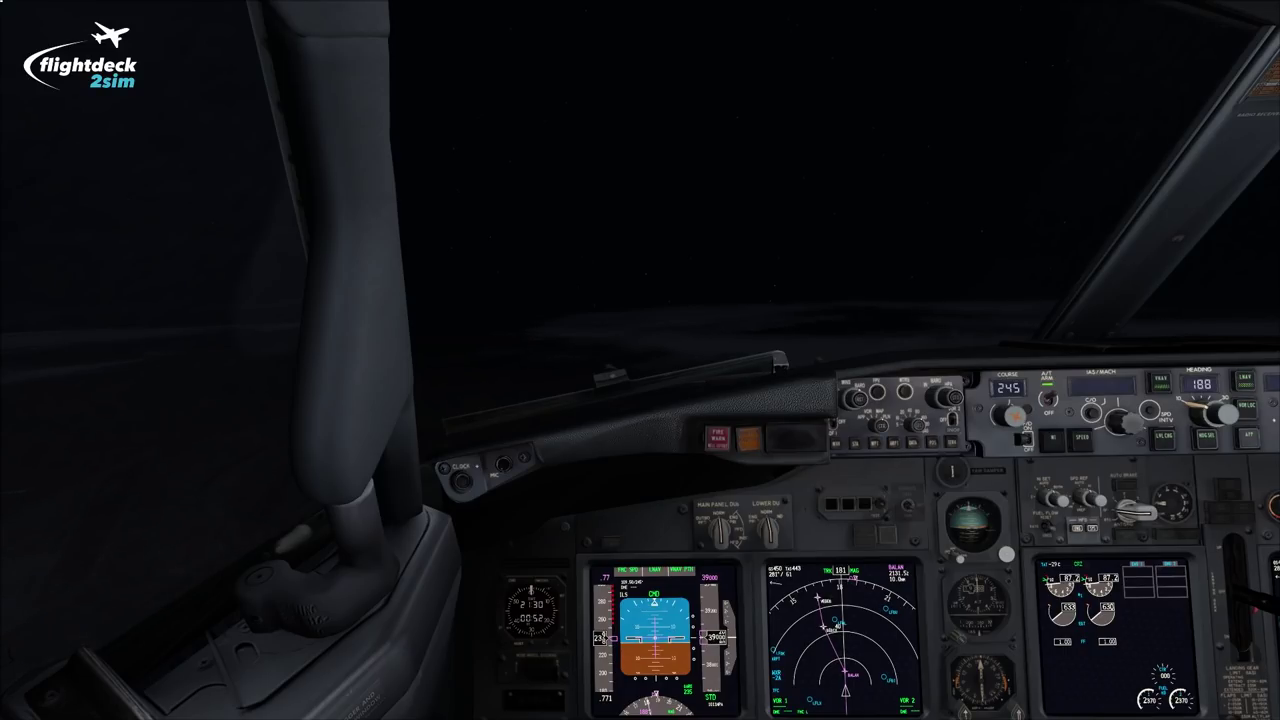
key("shift+3")
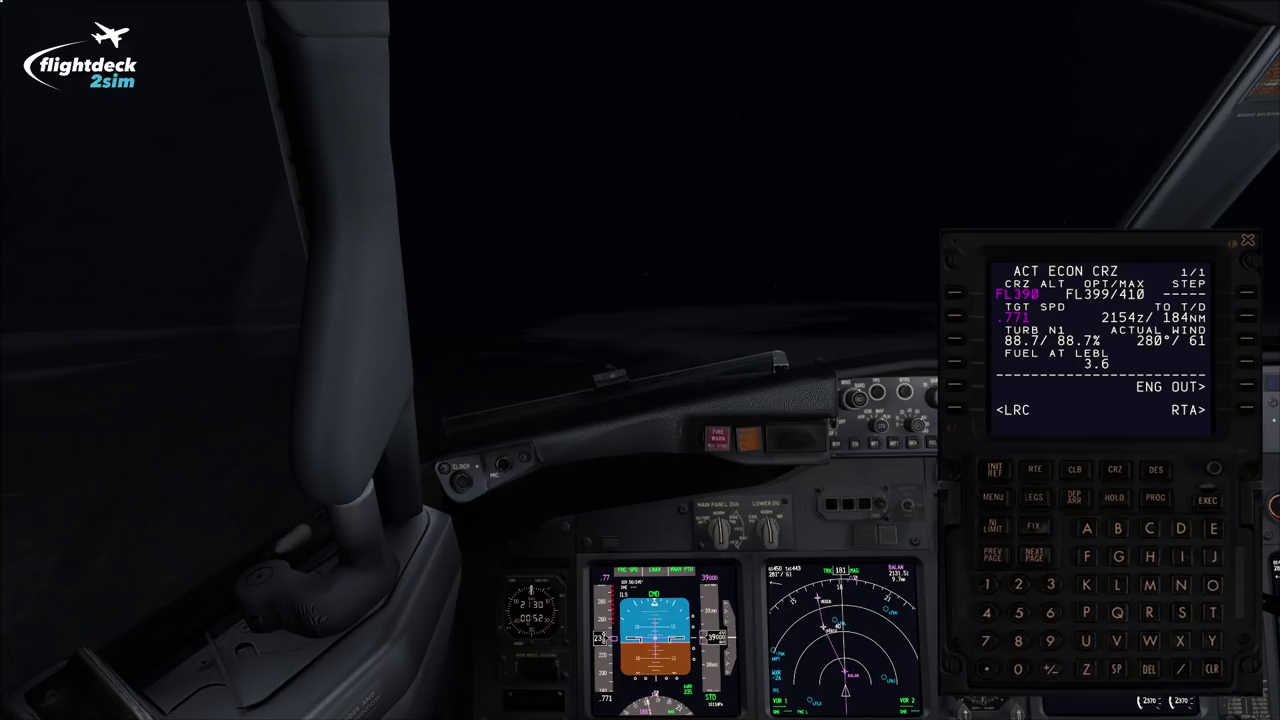
left_click(1166, 479)
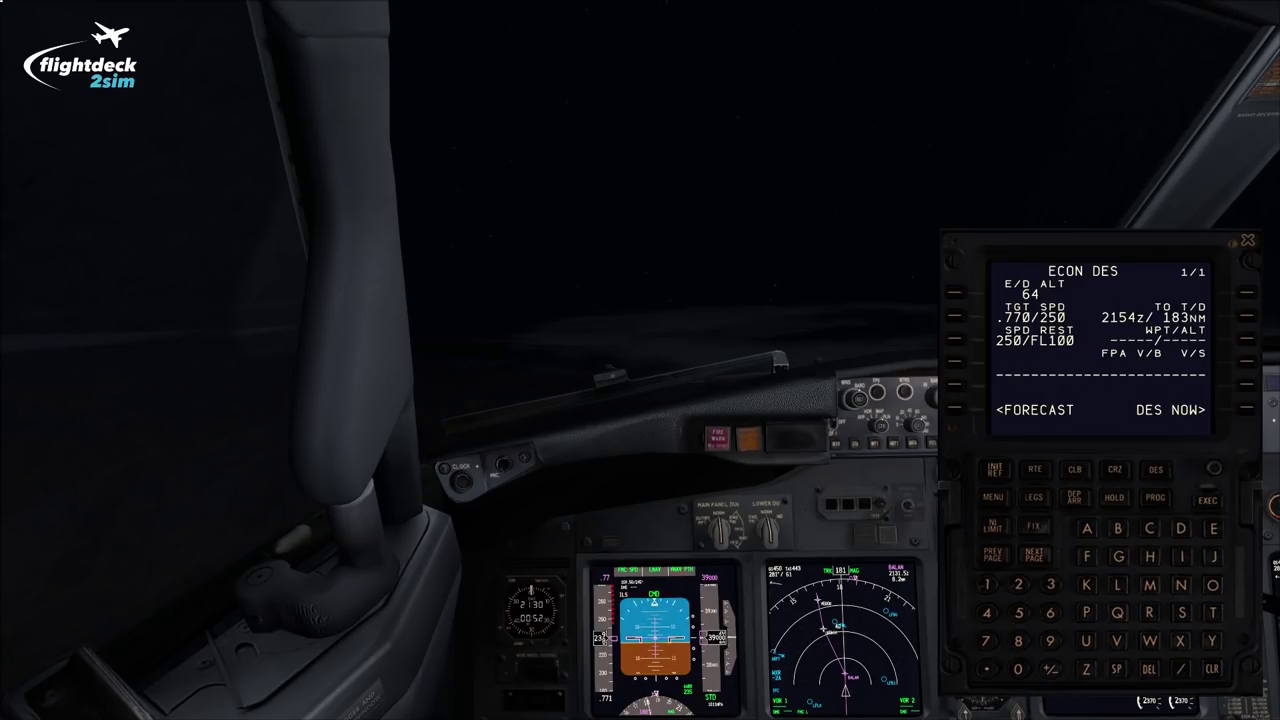
Review the descent forecasts (FL060 transition, QNH 1011, winds 277°/81 to 270°/25), then show RW25R fix info
left_click(970, 413)
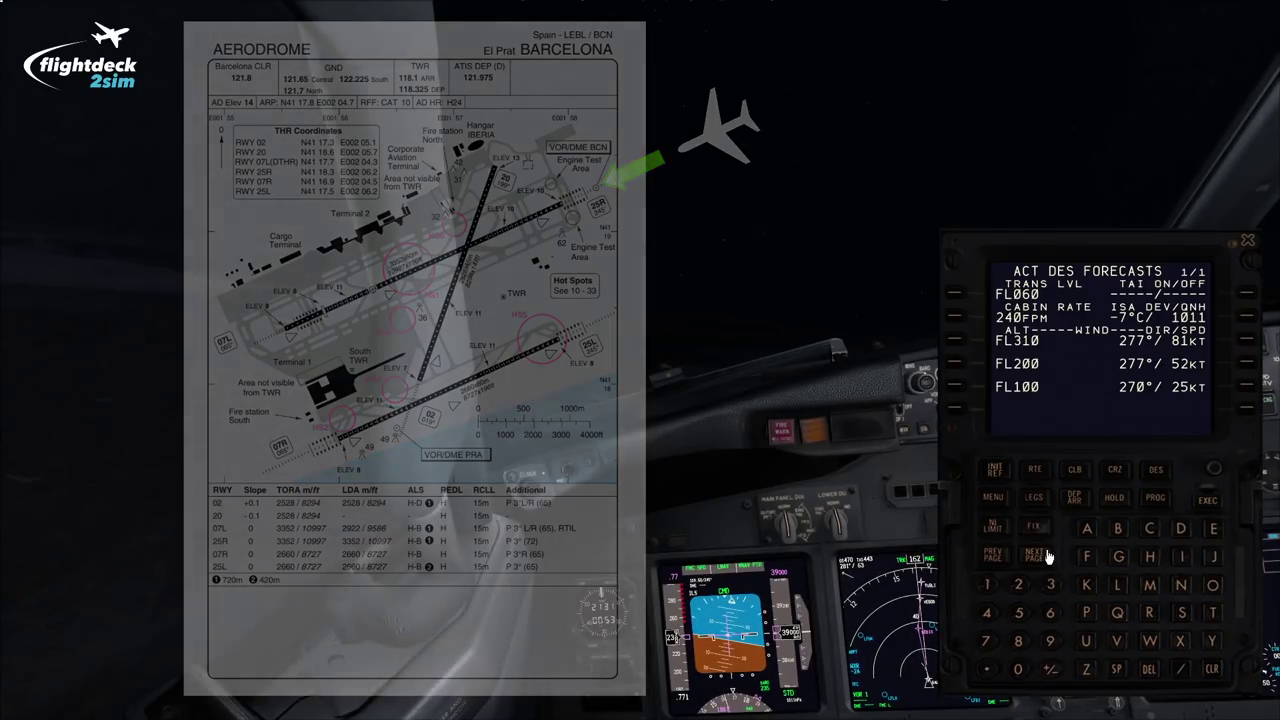
left_click(1048, 527)
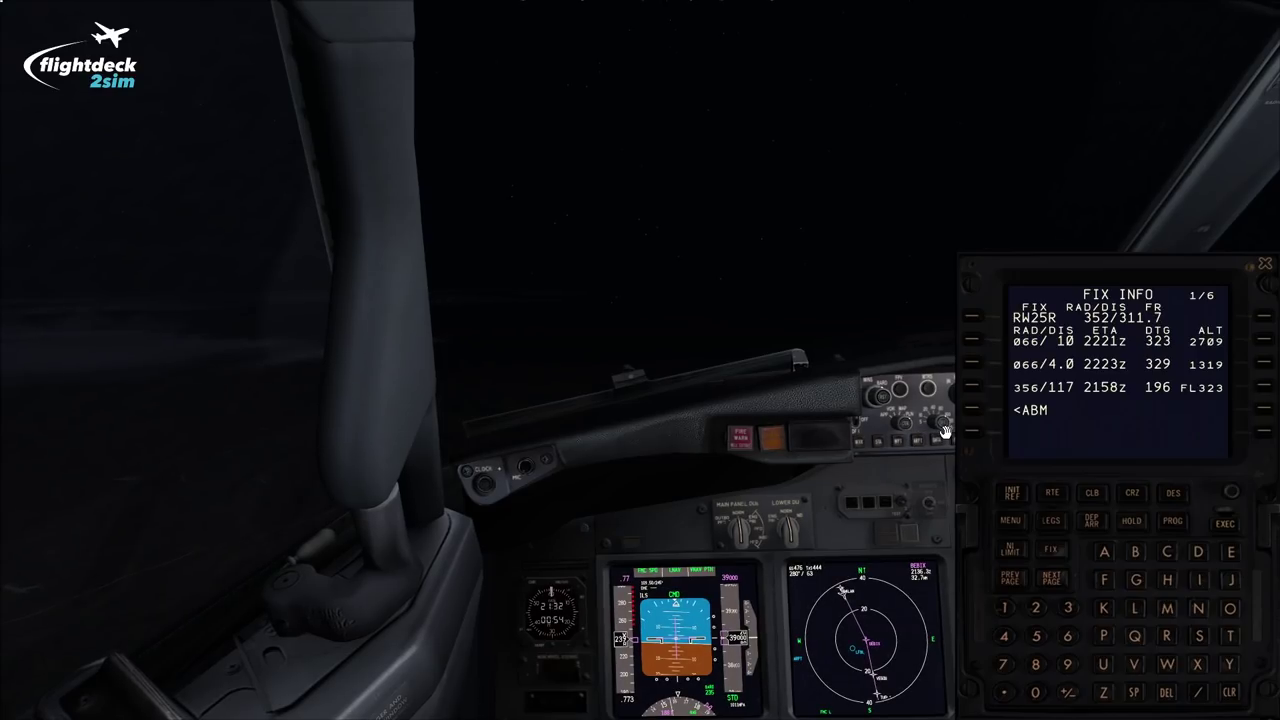
Enlarge the navigation display and step the LEGS map centre from D327J through CLE to TEBLA
left_click(876, 620)
left_click_drag(723, 434, 673, 420)
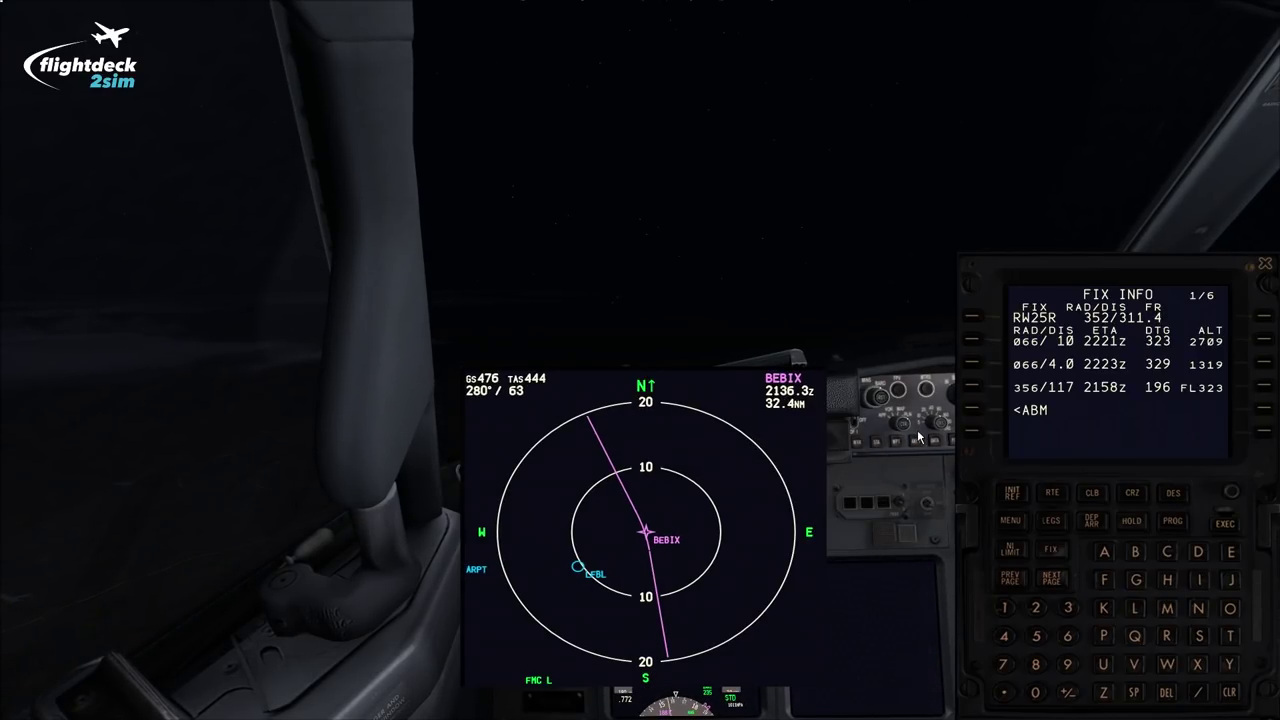
left_click(1051, 521)
left_click(1264, 433)
left_click(1264, 433)
left_click(1264, 433)
left_click(1270, 435)
left_click(1270, 435)
left_click(1270, 435)
left_click(1270, 435)
left_click(1270, 435)
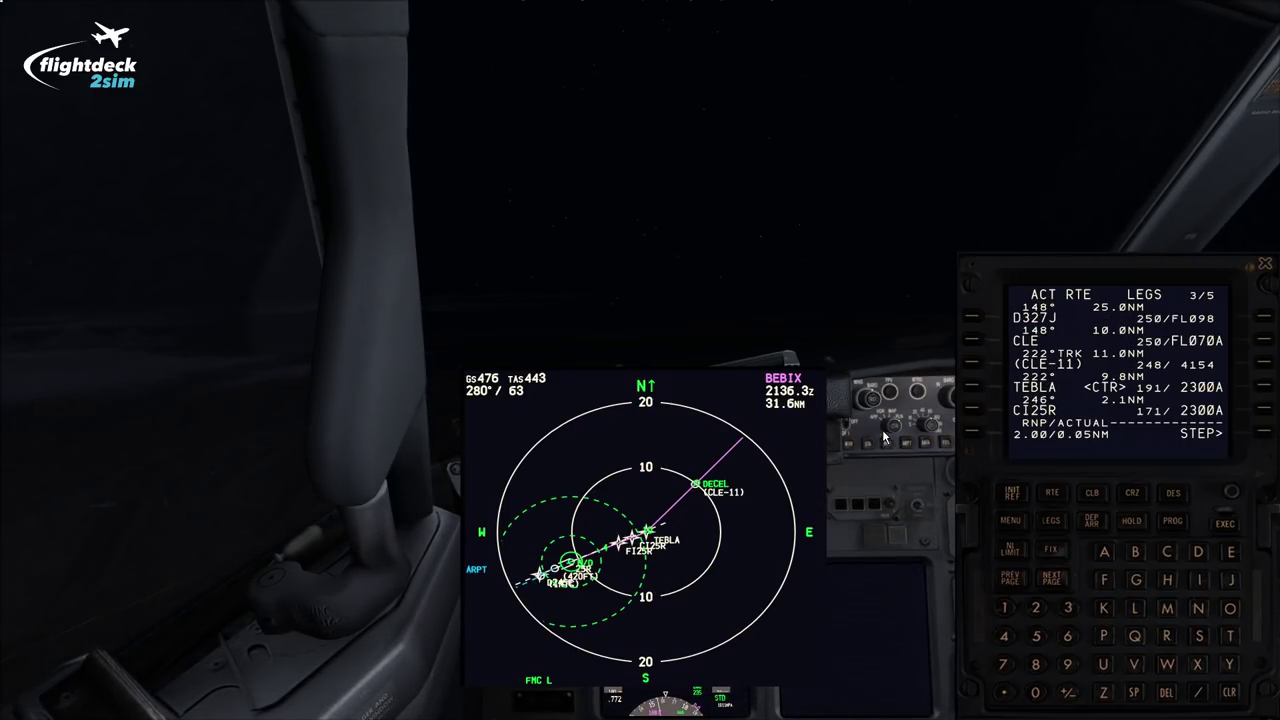
Return the FMC to the RW25R fix page and swap the enlarged map for an enlarged PFD
left_click(1051, 549)
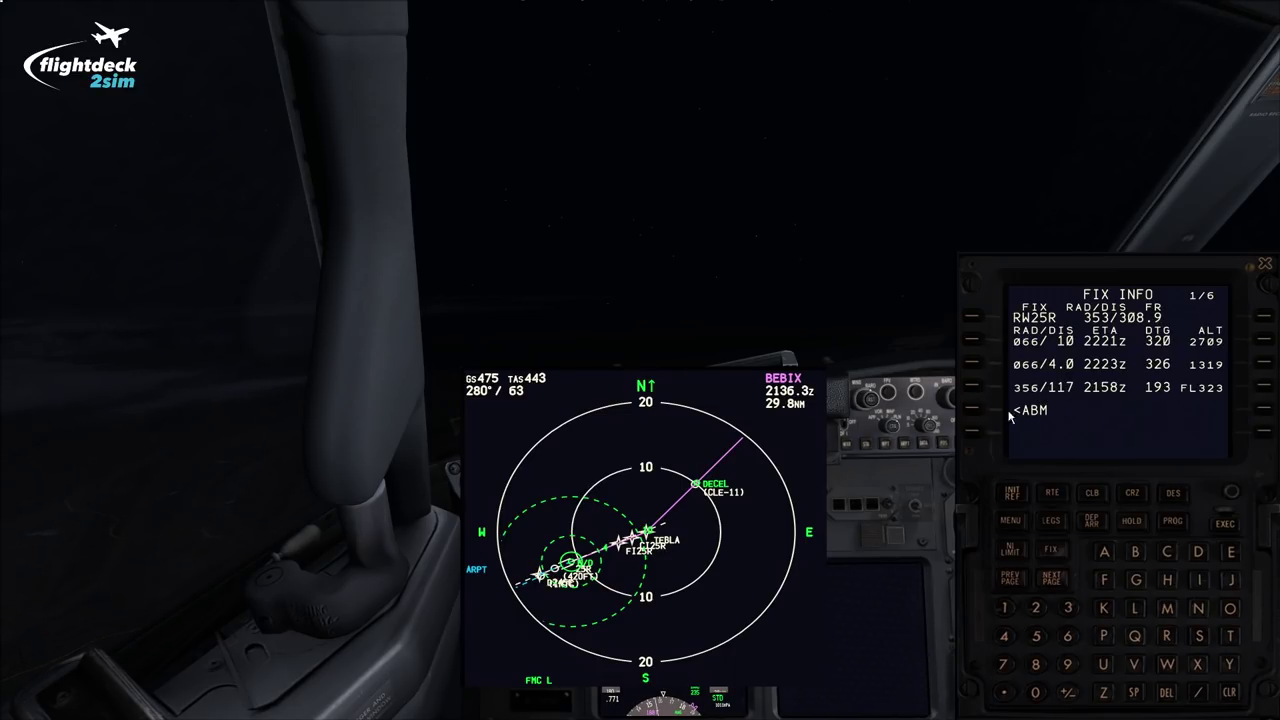
left_click(680, 469)
left_click(656, 614)
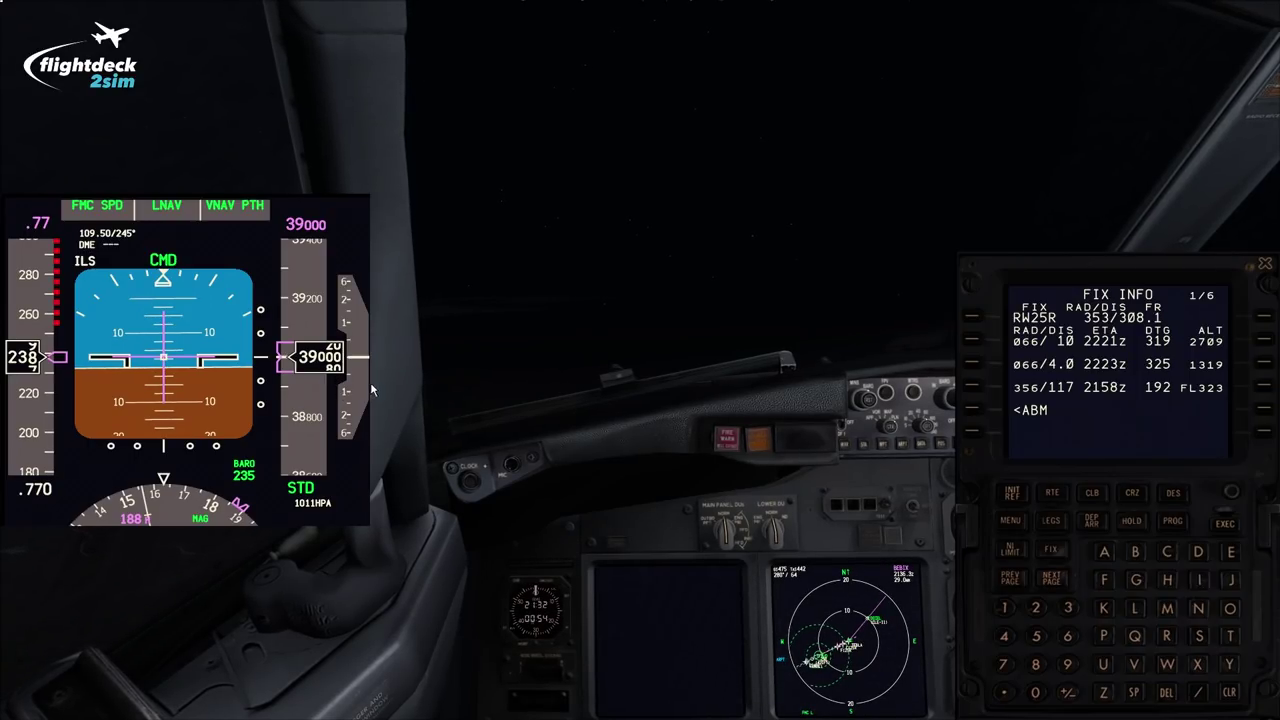
Close the PFD popup, set the navigation display range to 160 nm and view the route to runway 25R
left_click(246, 381)
scroll(925, 432, "up", 2)
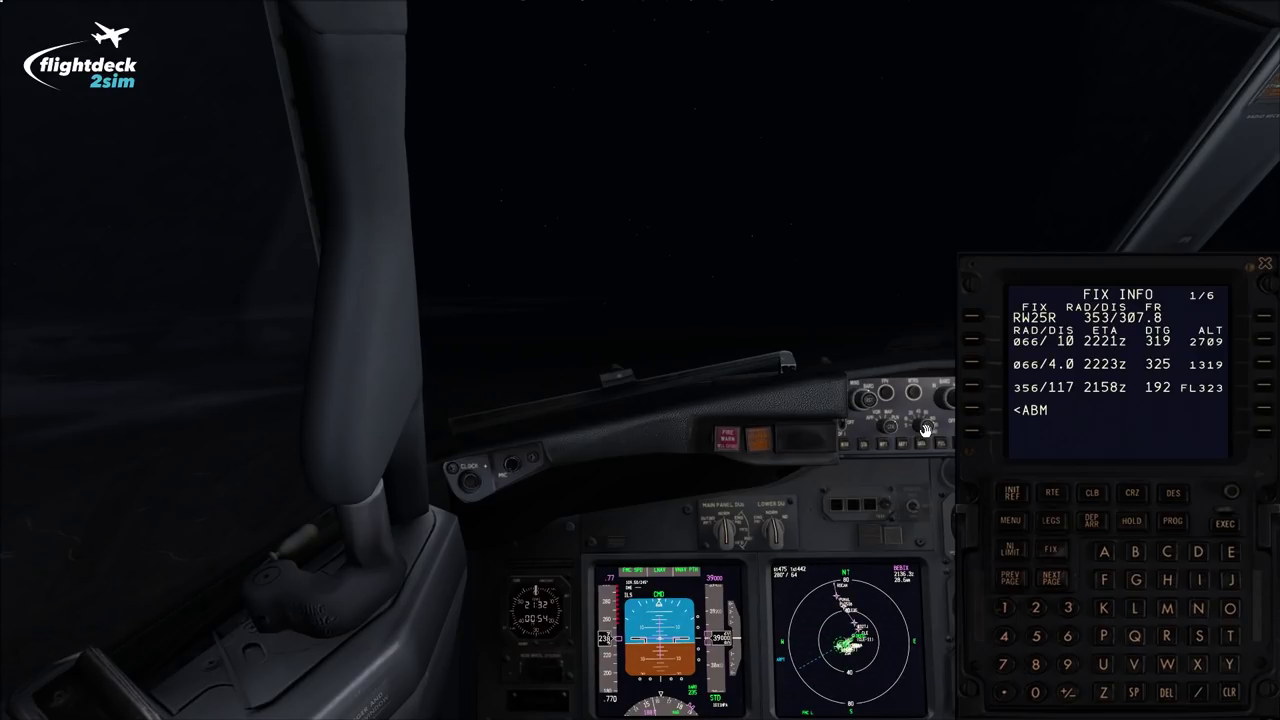
left_click(850, 617)
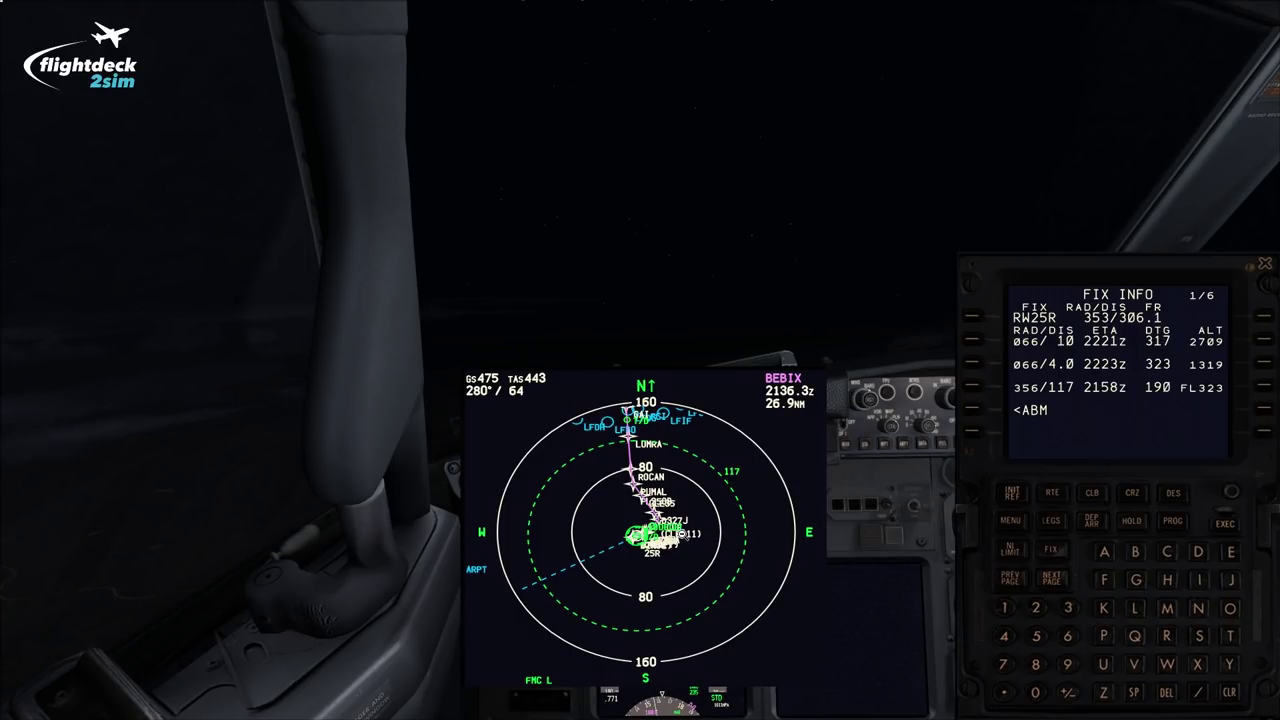
left_click(679, 531)
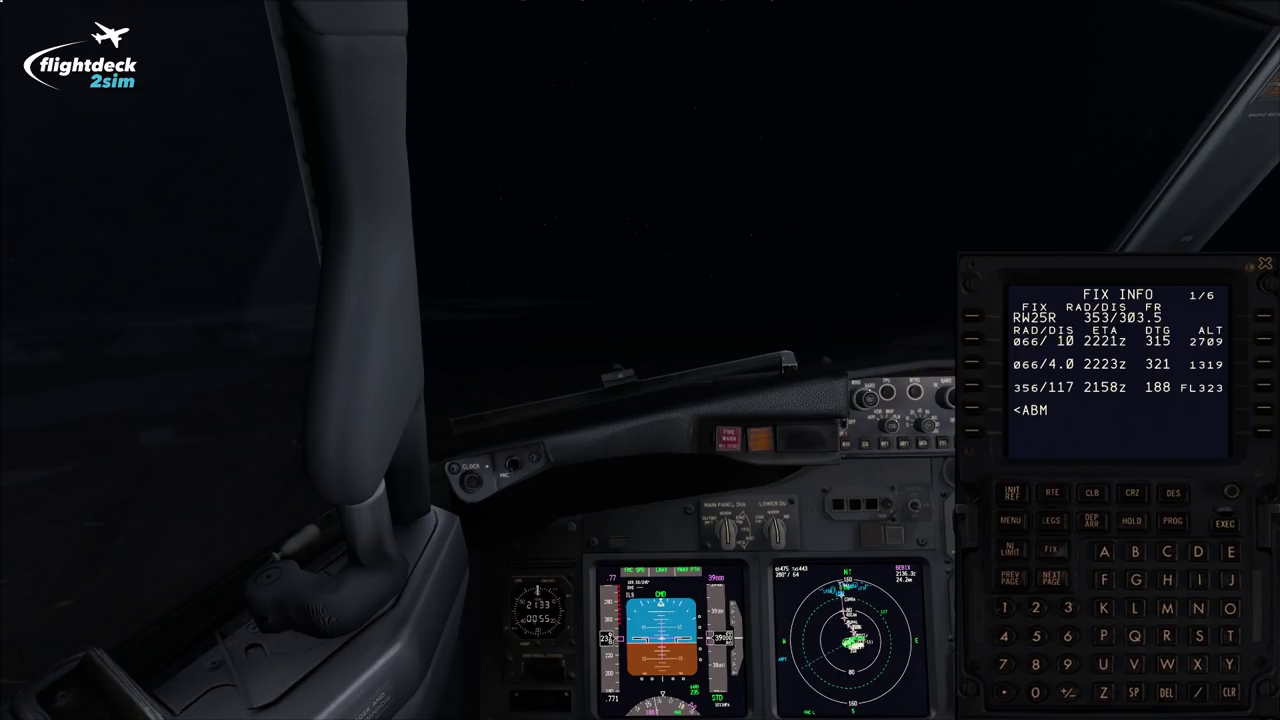
Select the LSZ 25R approach from the LEBL arrivals list
left_click(1092, 520)
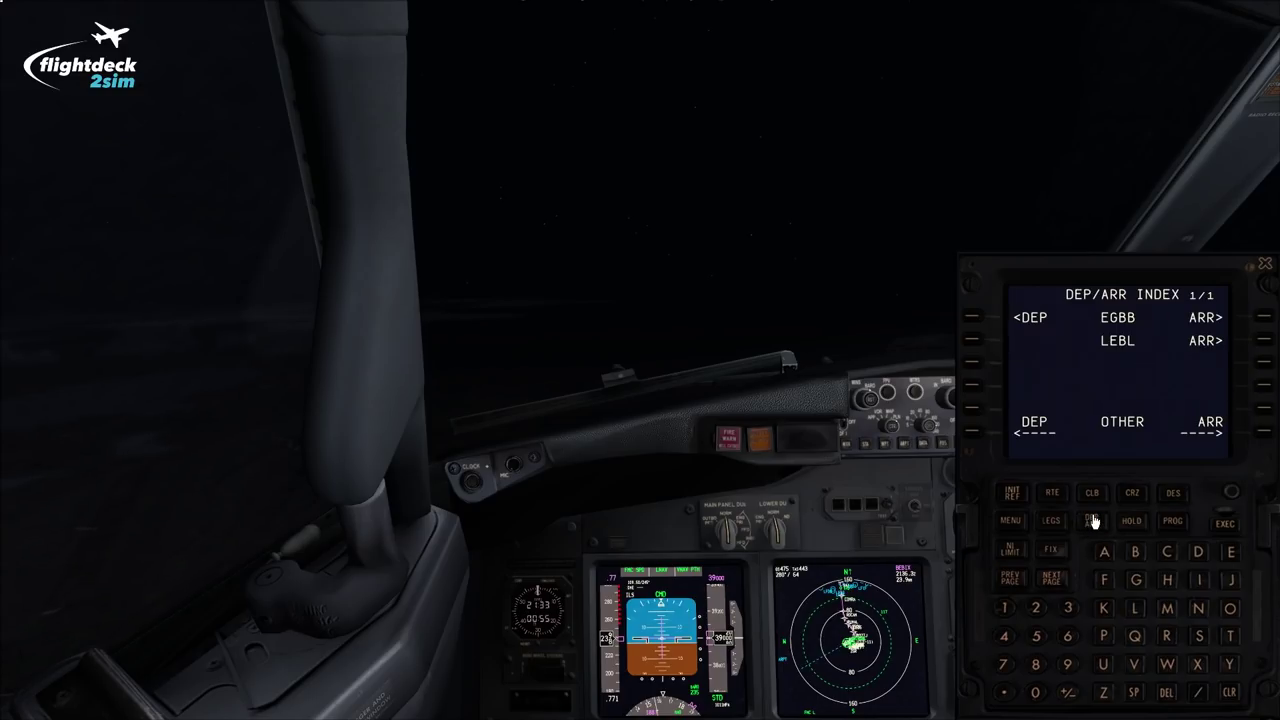
left_click(1268, 340)
left_click(1066, 575)
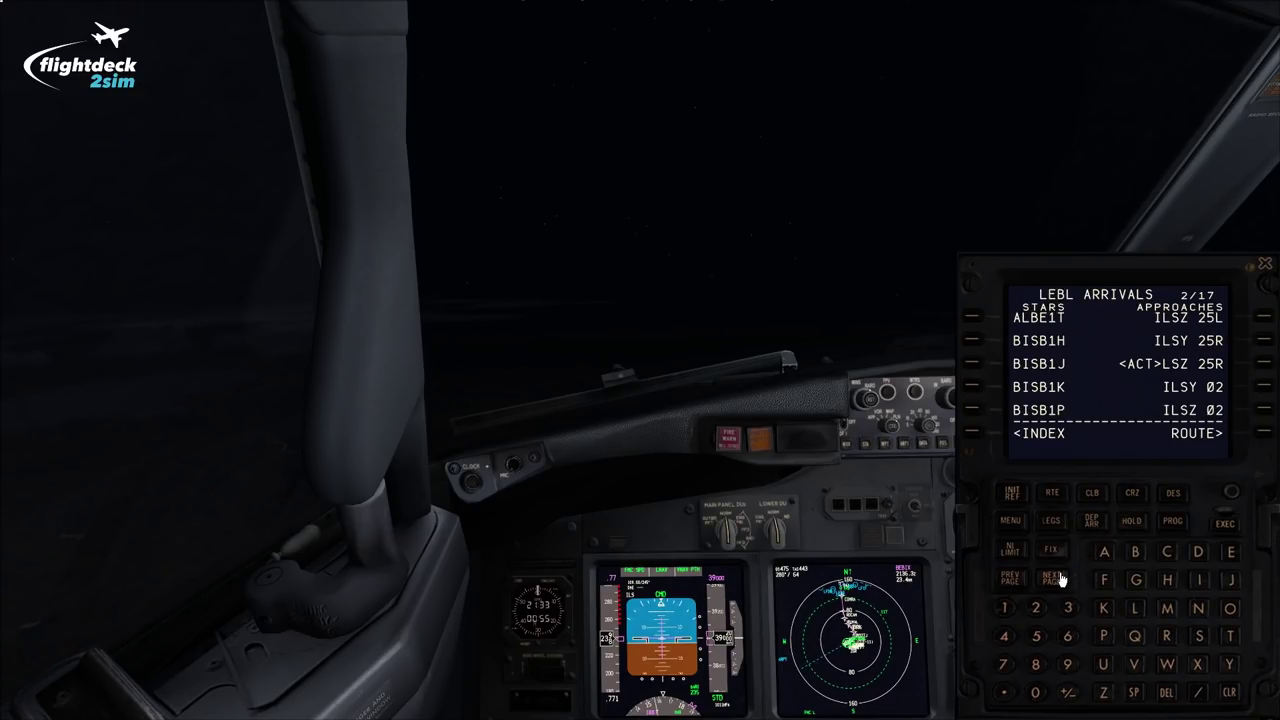
left_click(1266, 364)
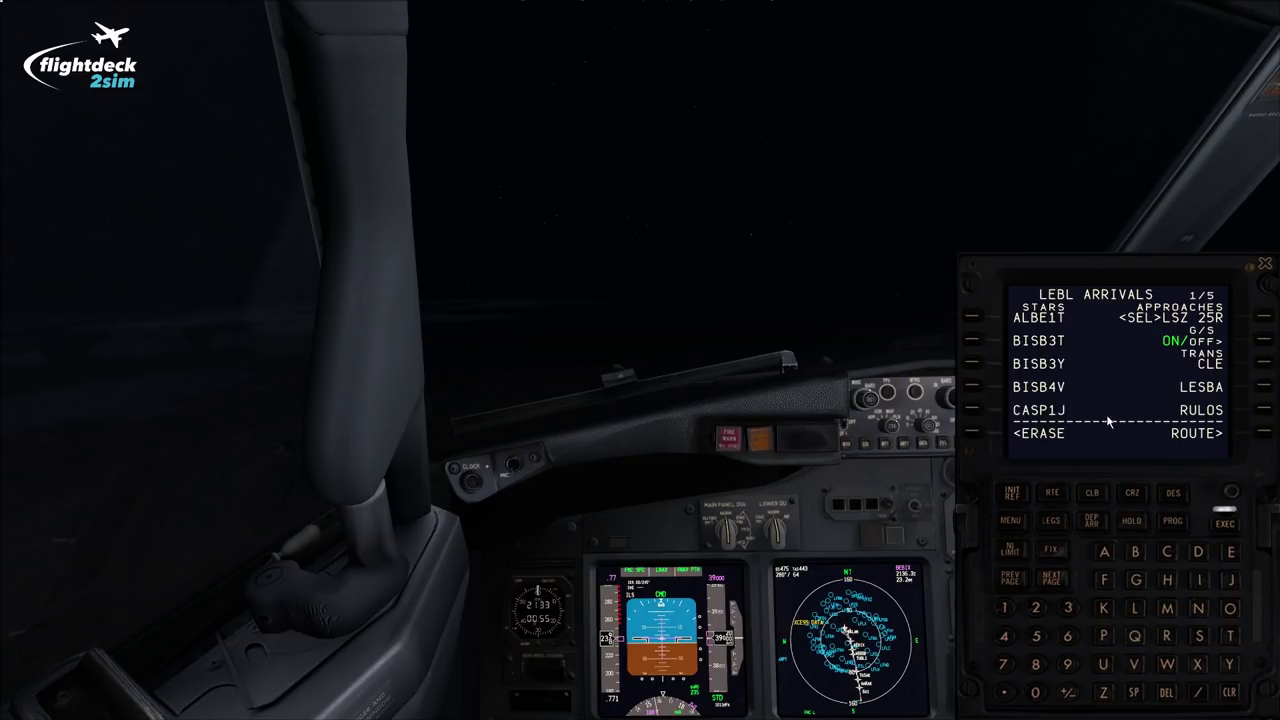
Pick the PUMA3T STAR with the CLE transition, then erase the pending arrival changes
left_click(1062, 588)
left_click(1062, 588)
left_click(1062, 588)
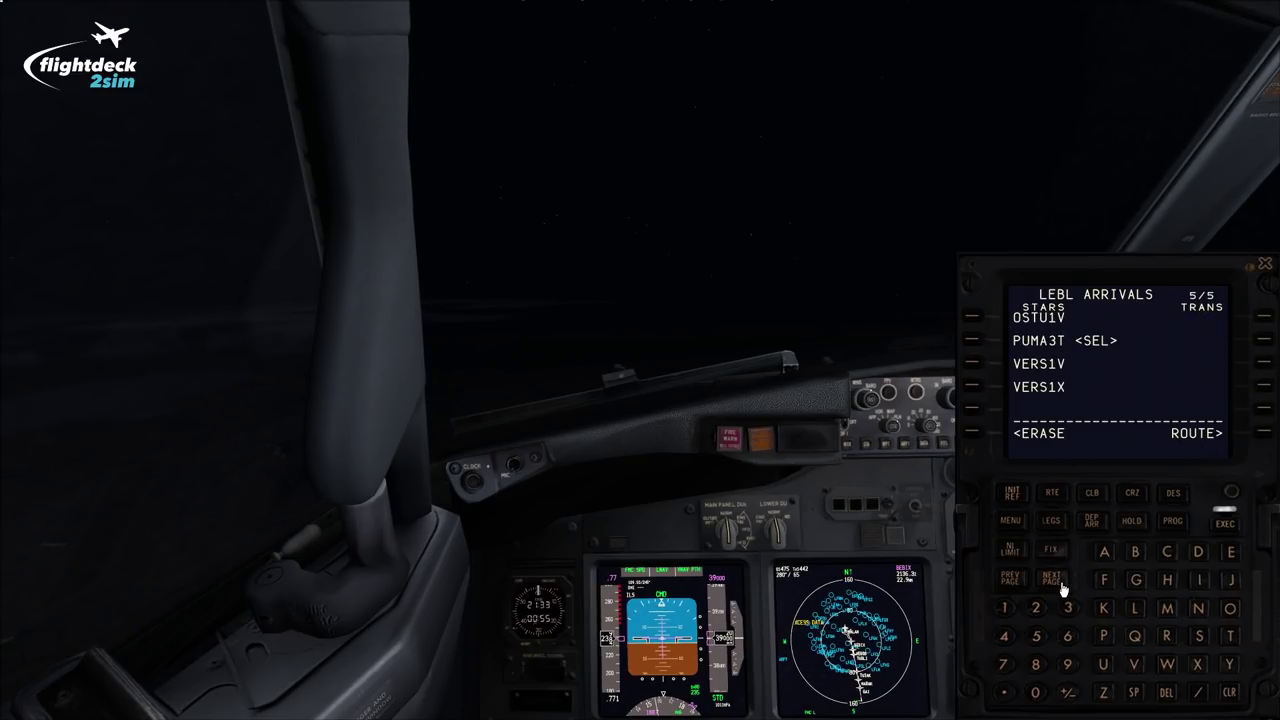
left_click(983, 346)
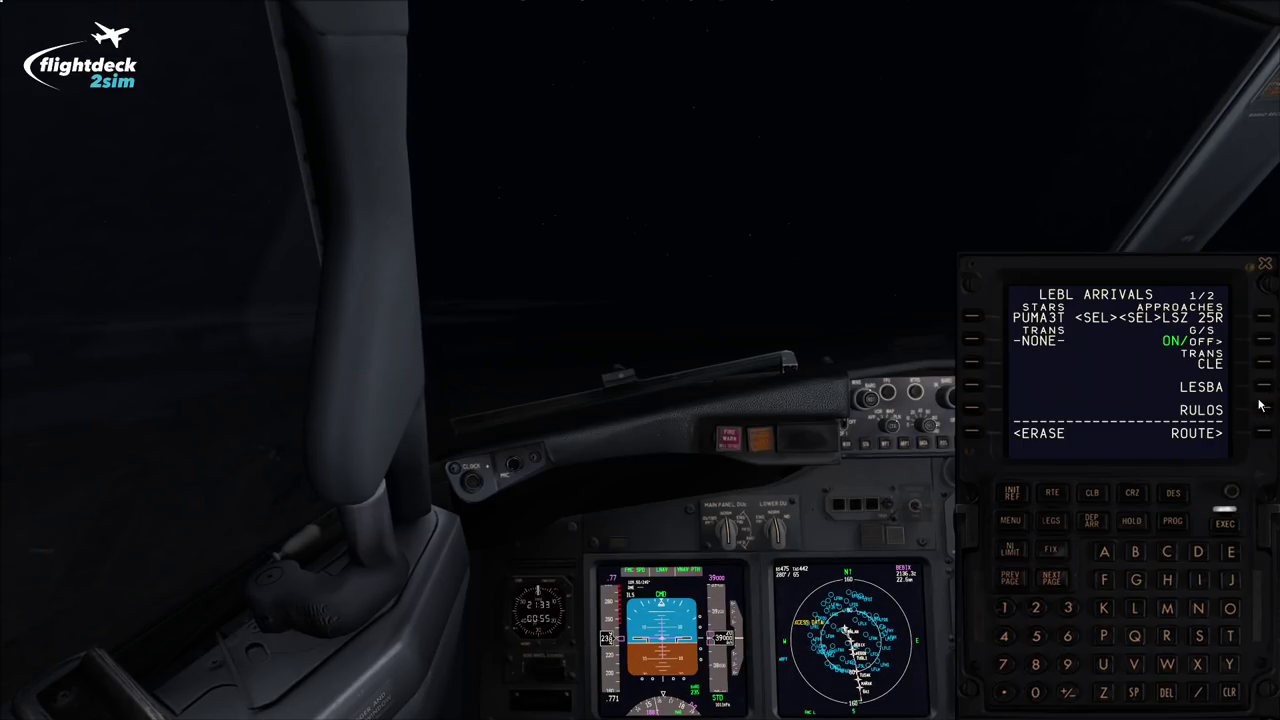
left_click(1266, 364)
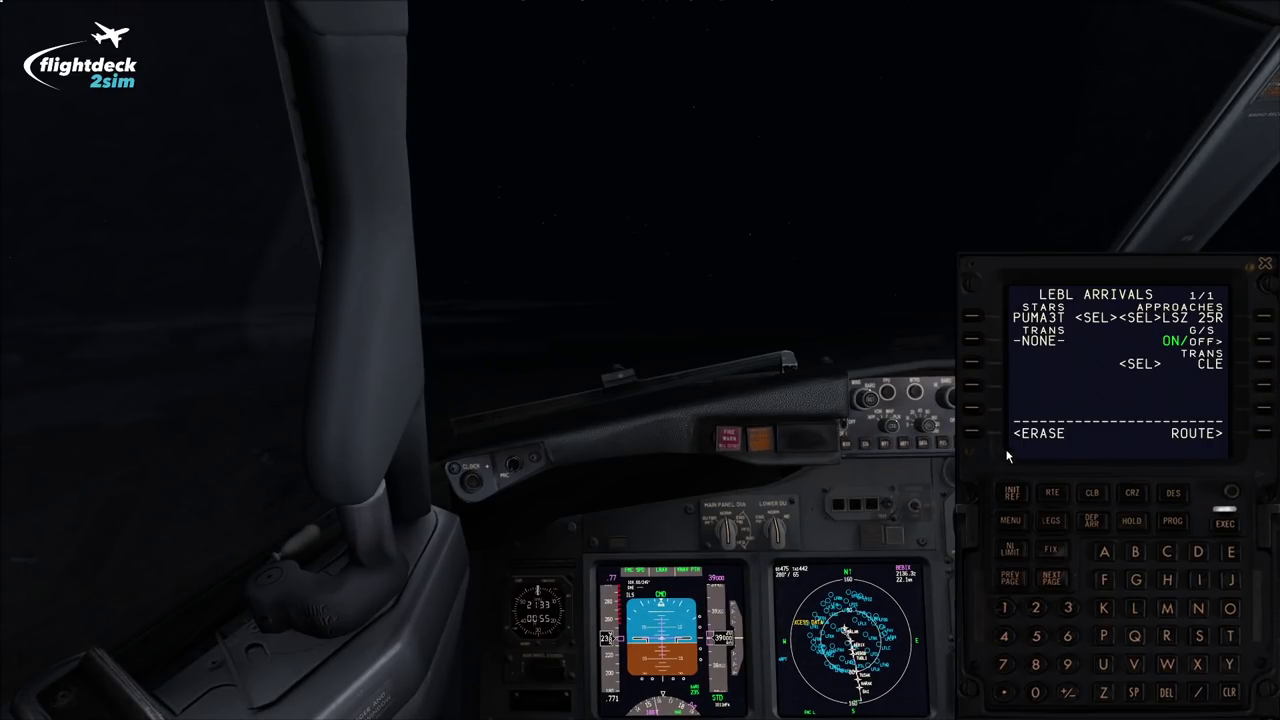
left_click(978, 438)
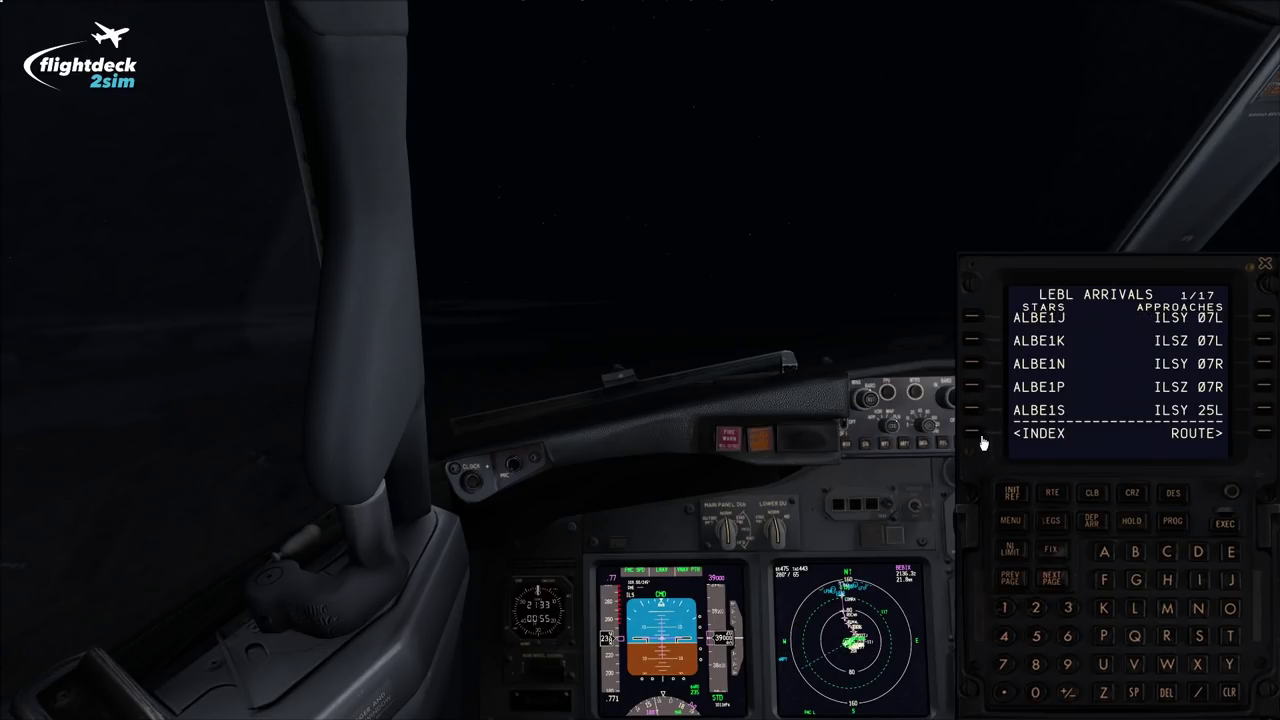
Show route legs page 2/5 and step the map centre through ROCAN to PUMAL
left_click(1050, 524)
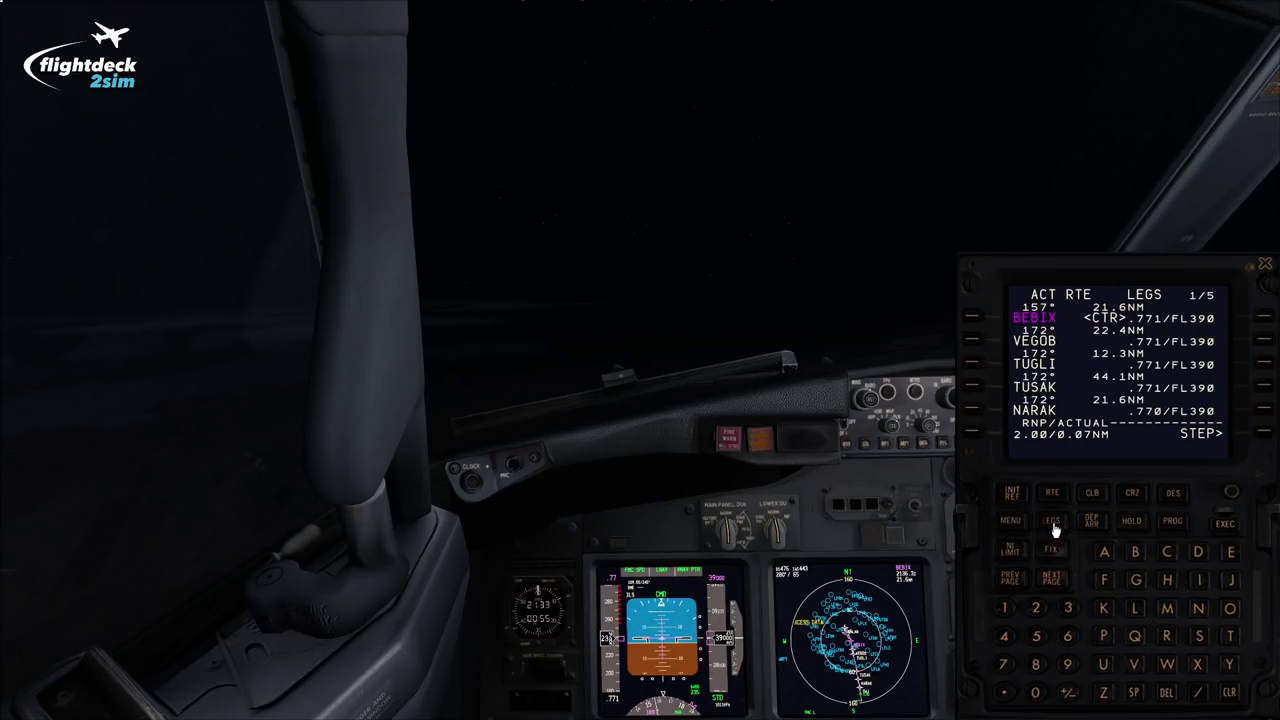
left_click(1064, 580)
left_click(1066, 581)
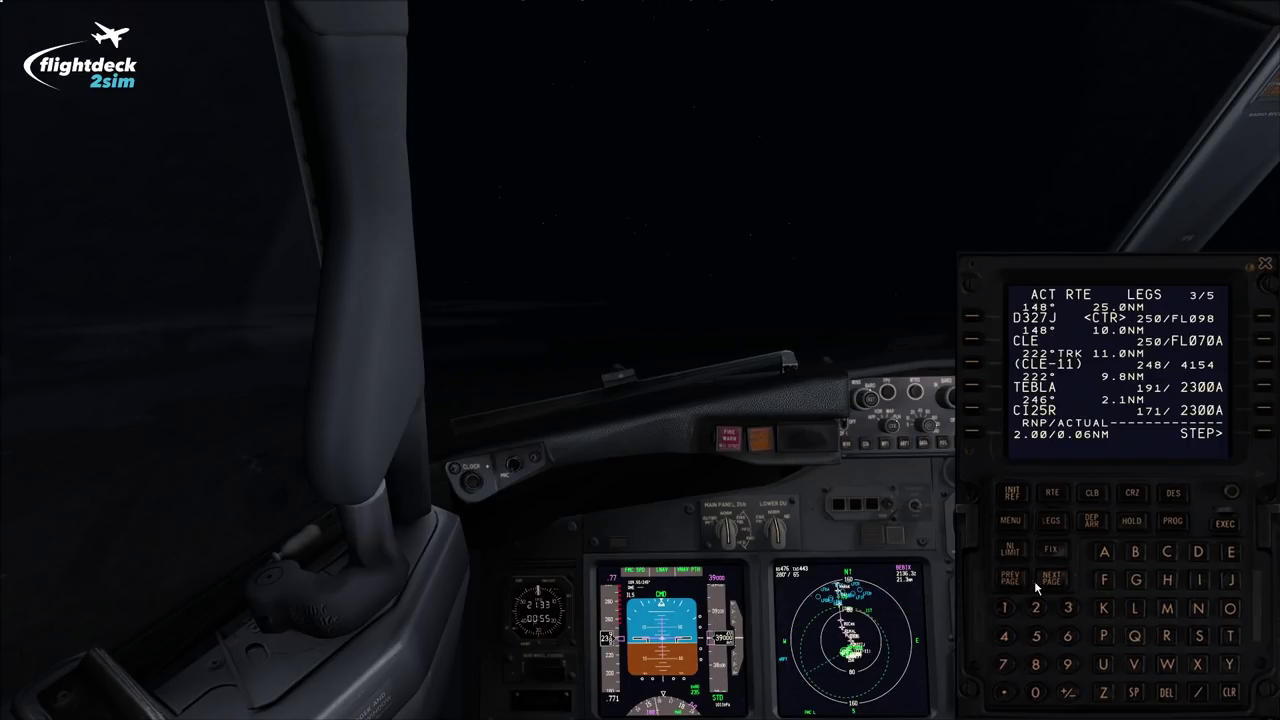
left_click(1030, 582)
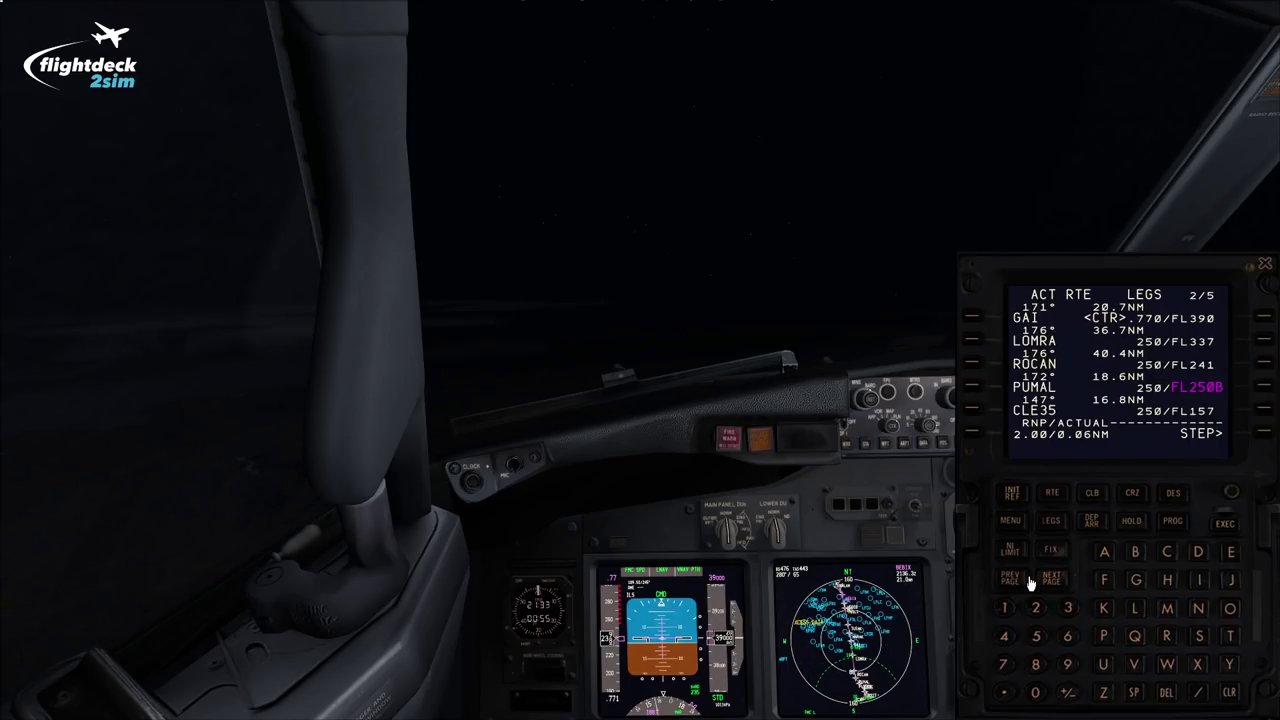
left_click_drag(1233, 389, 1151, 389)
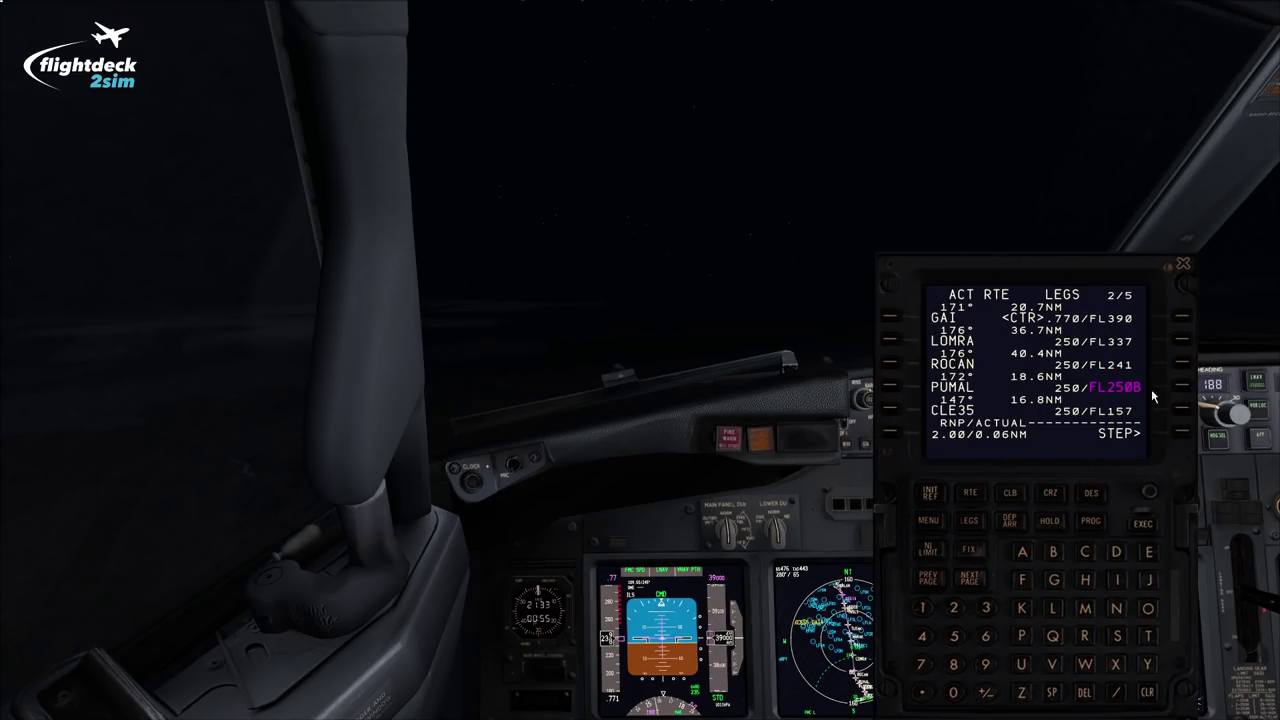
left_click(1184, 434)
left_click(1184, 434)
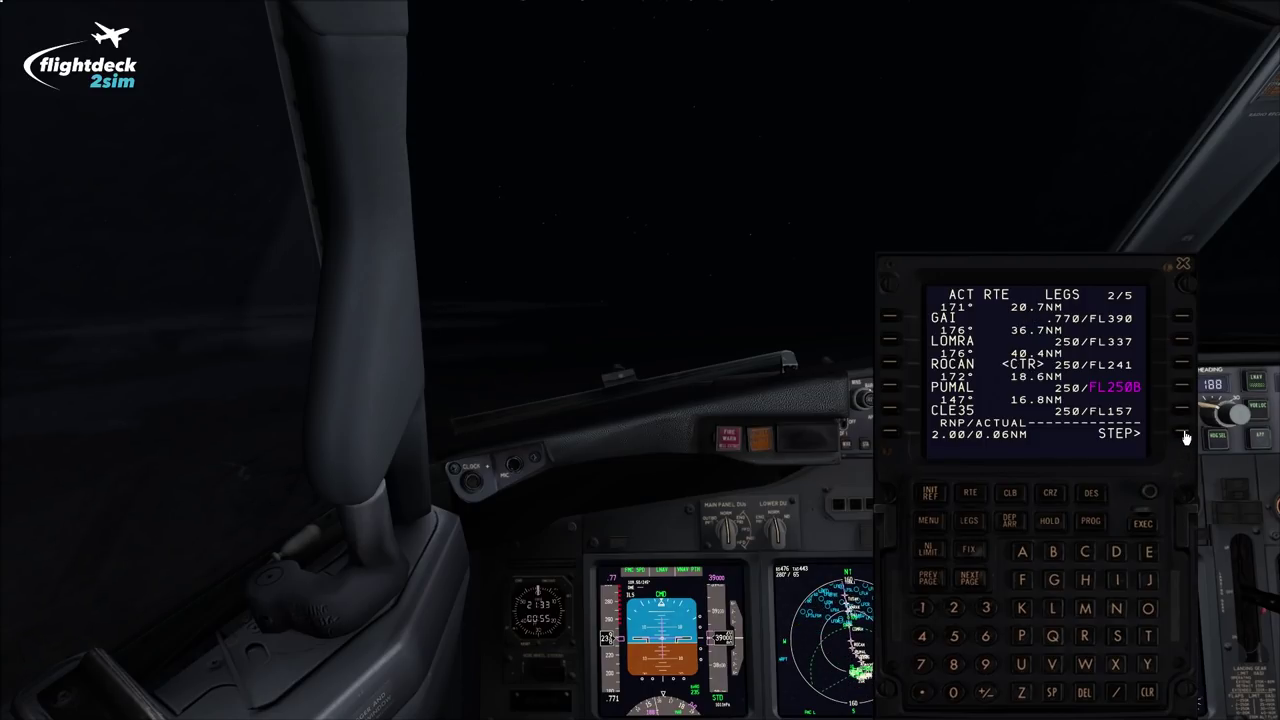
left_click(1184, 436)
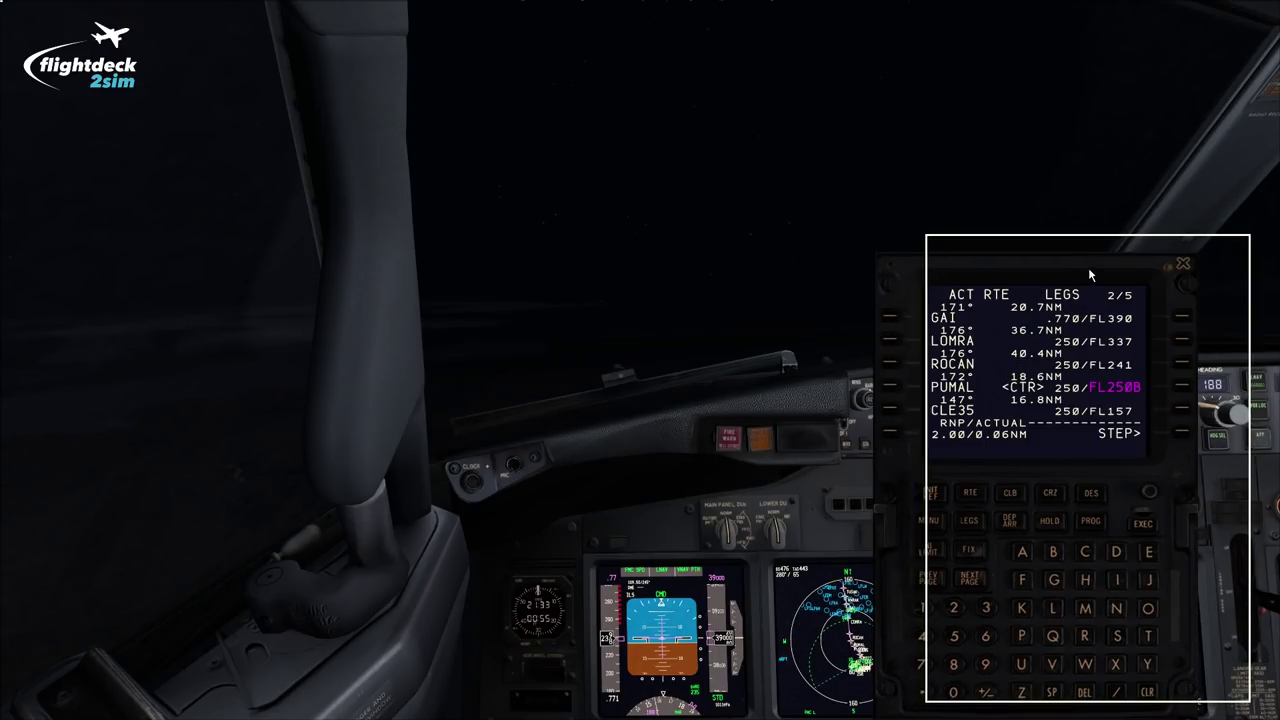
left_click_drag(1086, 272, 1141, 260)
Enlarge the navigation display at 20 NM range and arrange it beside the FMC
left_click(856, 625)
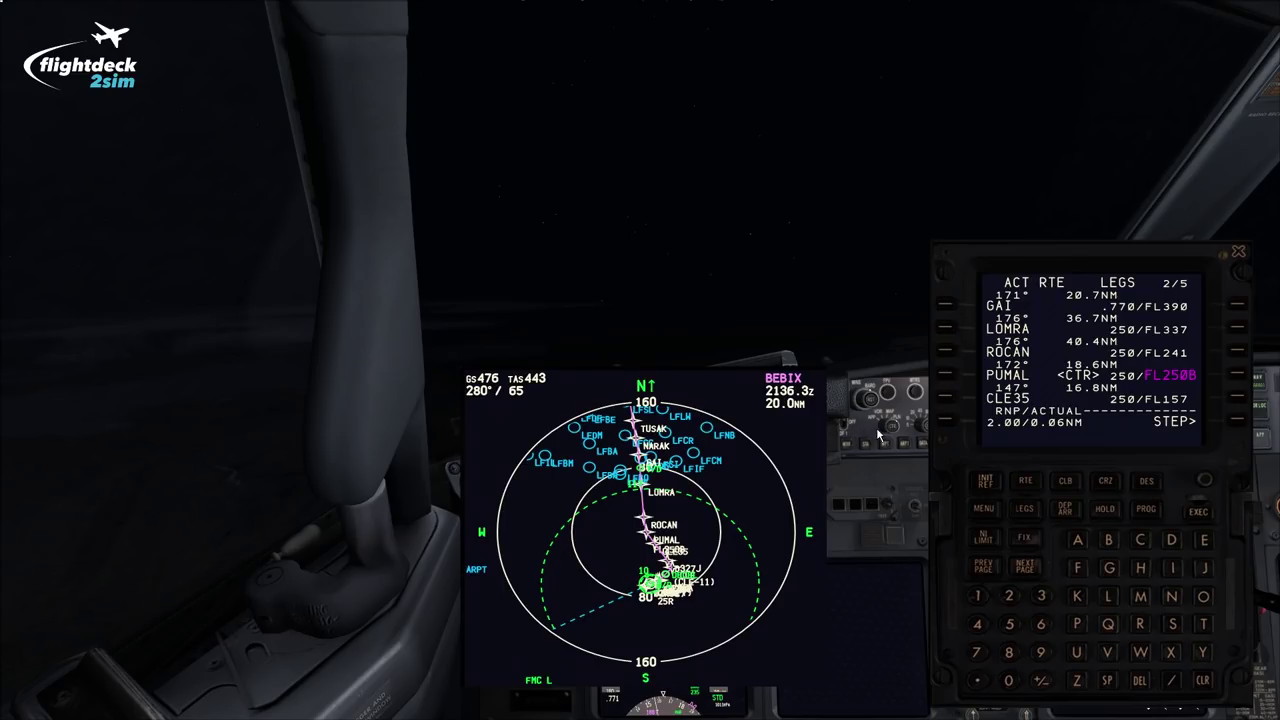
scroll(926, 433, "down", 3)
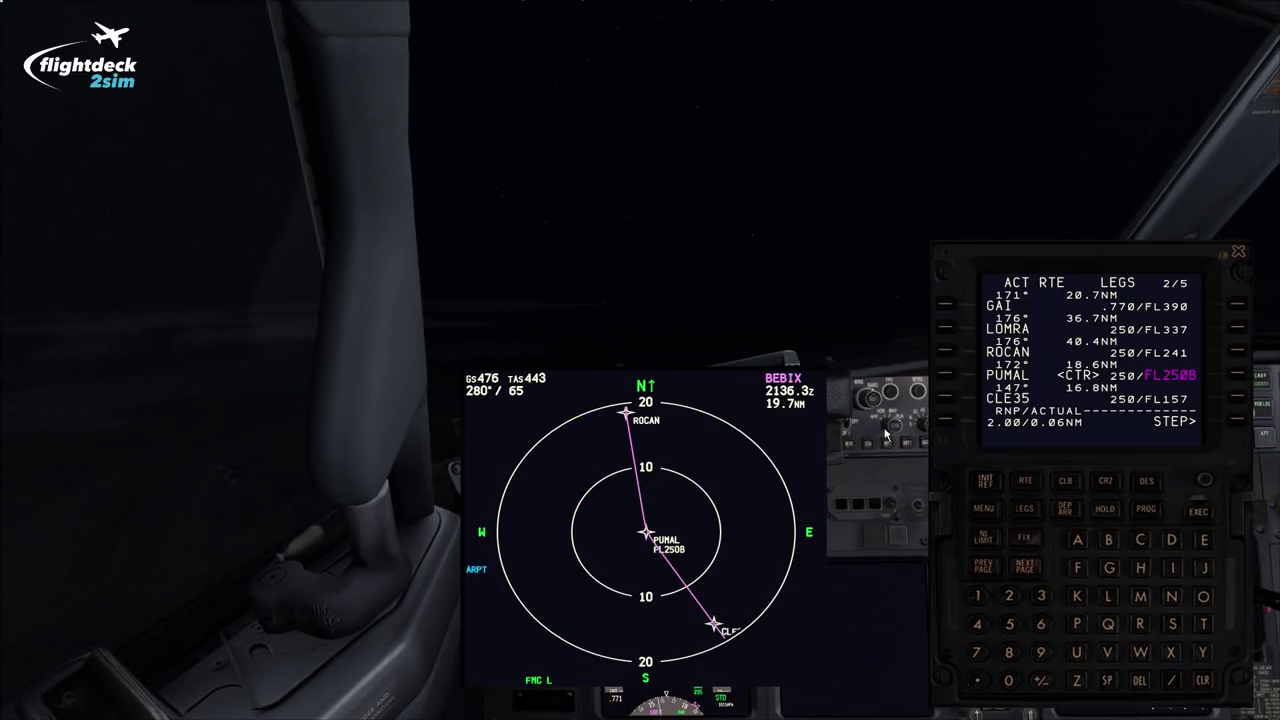
left_click_drag(757, 437, 817, 459)
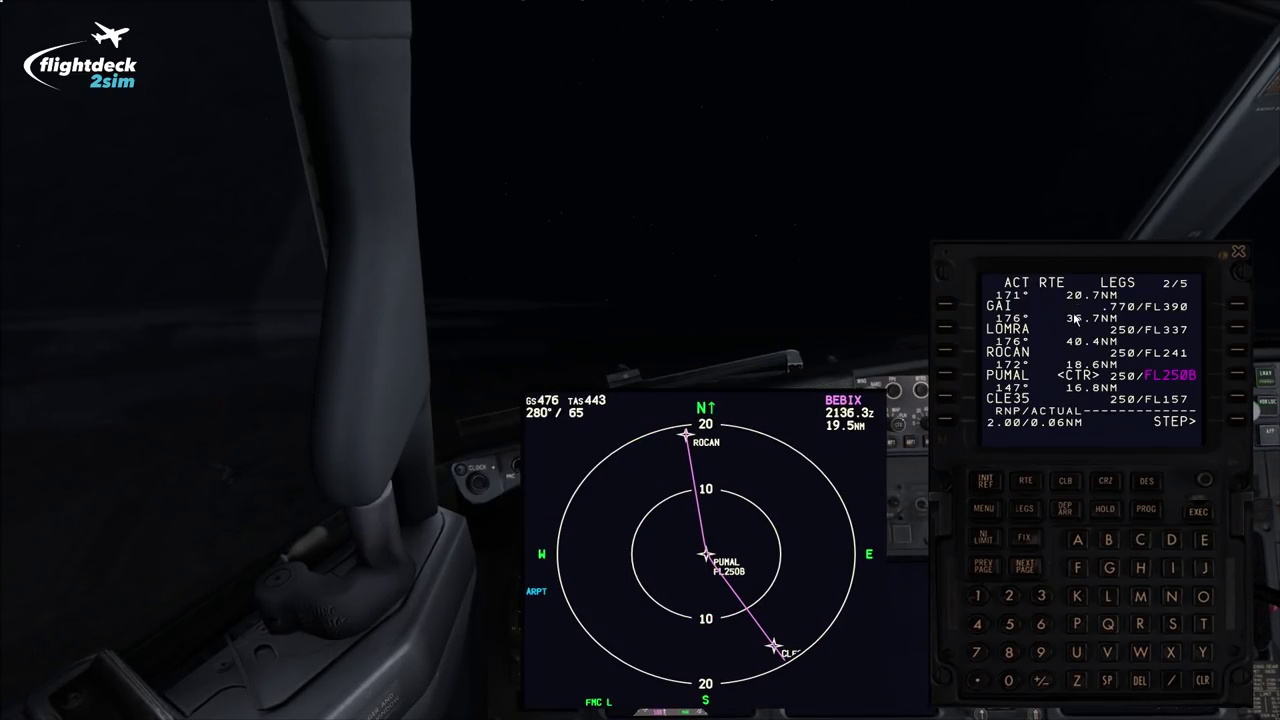
left_click_drag(1087, 278, 1094, 278)
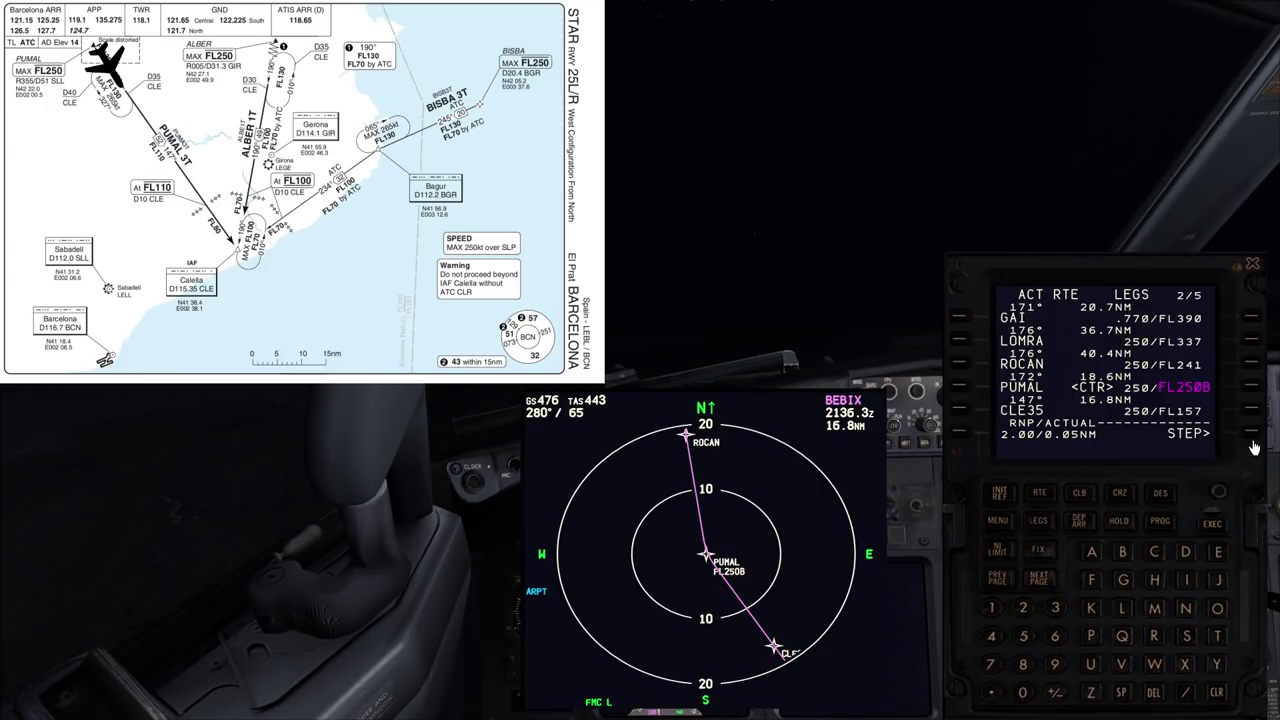
Step the map centre past CLE35 to D327J on legs page 3/5
left_click(1265, 437)
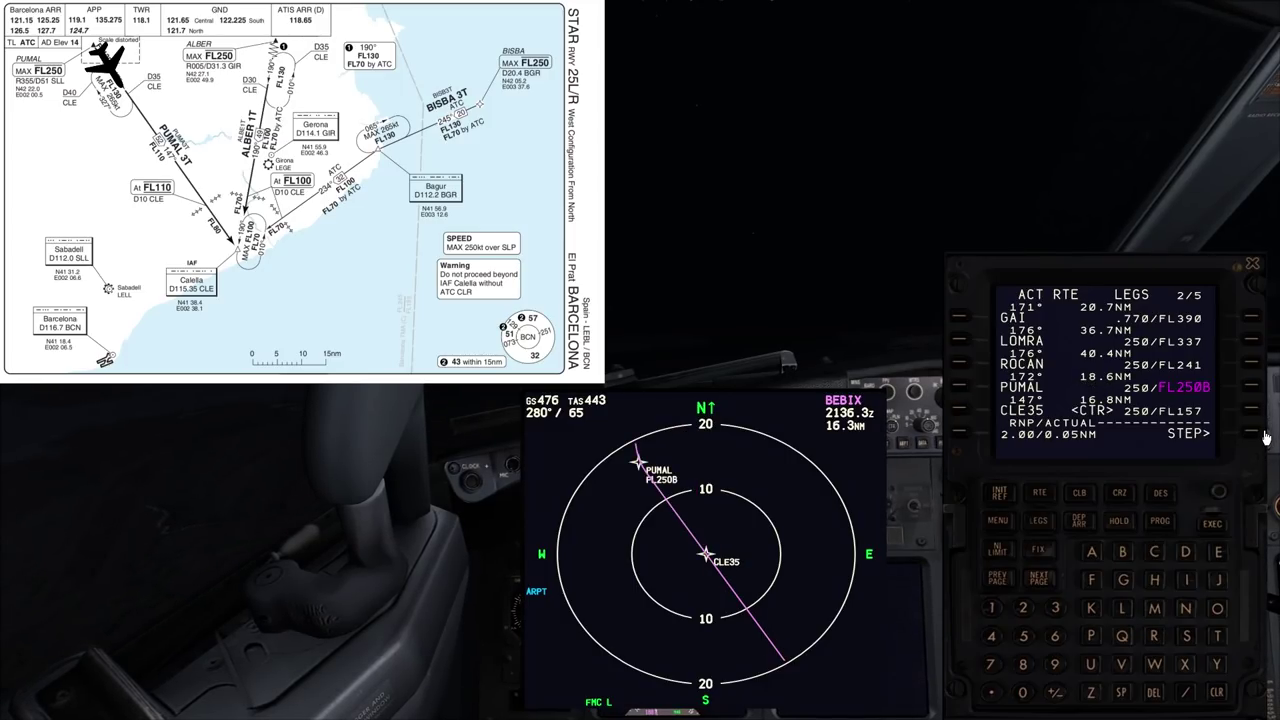
left_click(1265, 437)
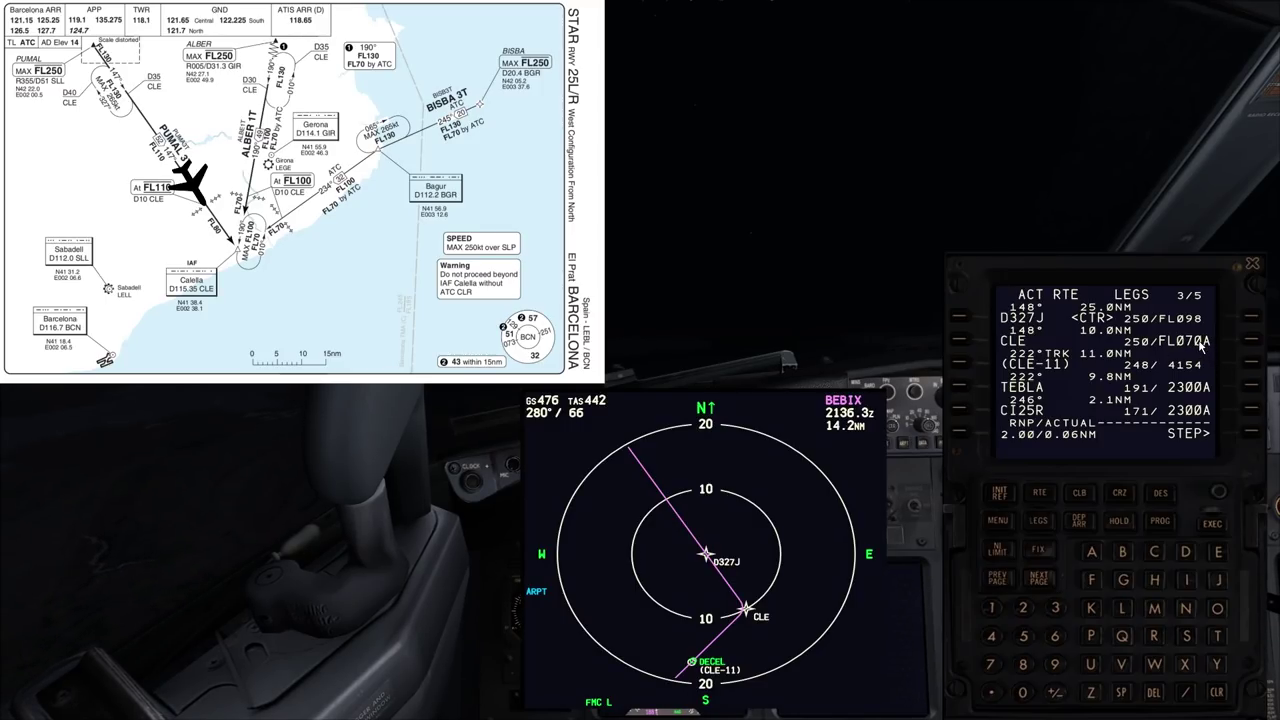
Enter and execute an FL110 altitude constraint (/110) at D327J, then centre the map on CLE
left_click(1188, 696)
left_click(1008, 604)
left_click(1008, 604)
left_click(1030, 694)
left_click(1252, 318)
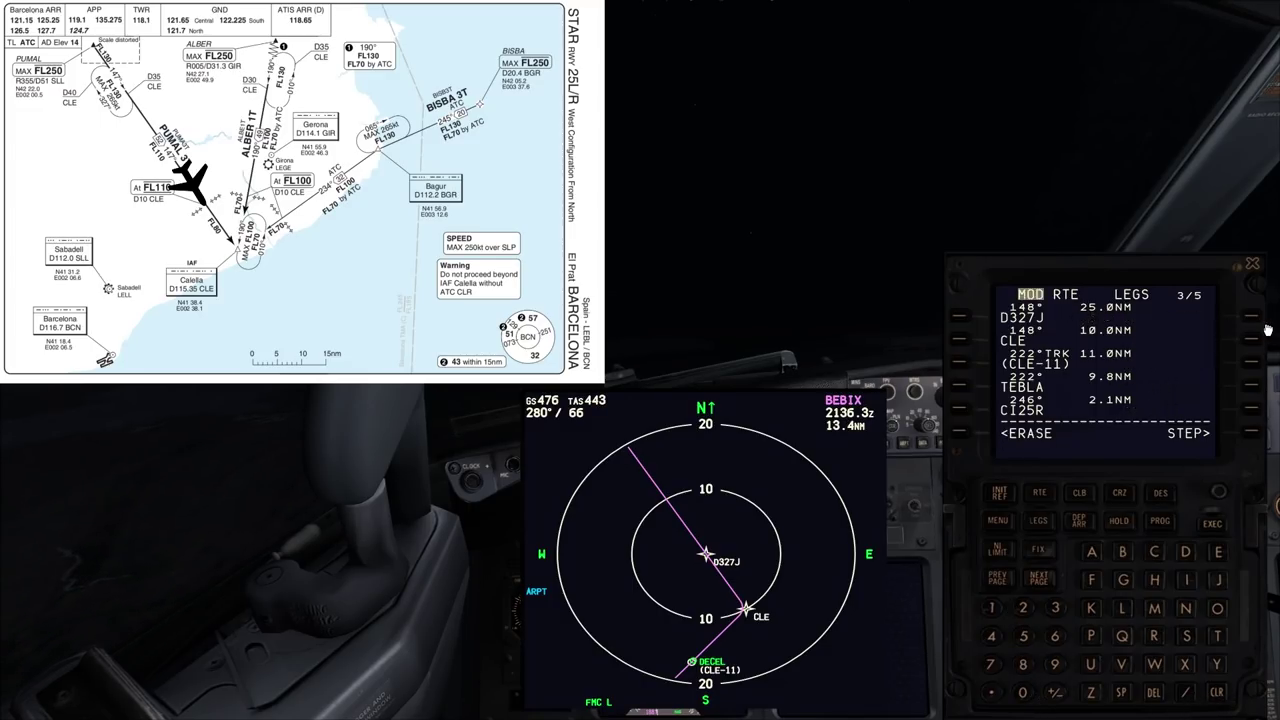
left_click(1220, 528)
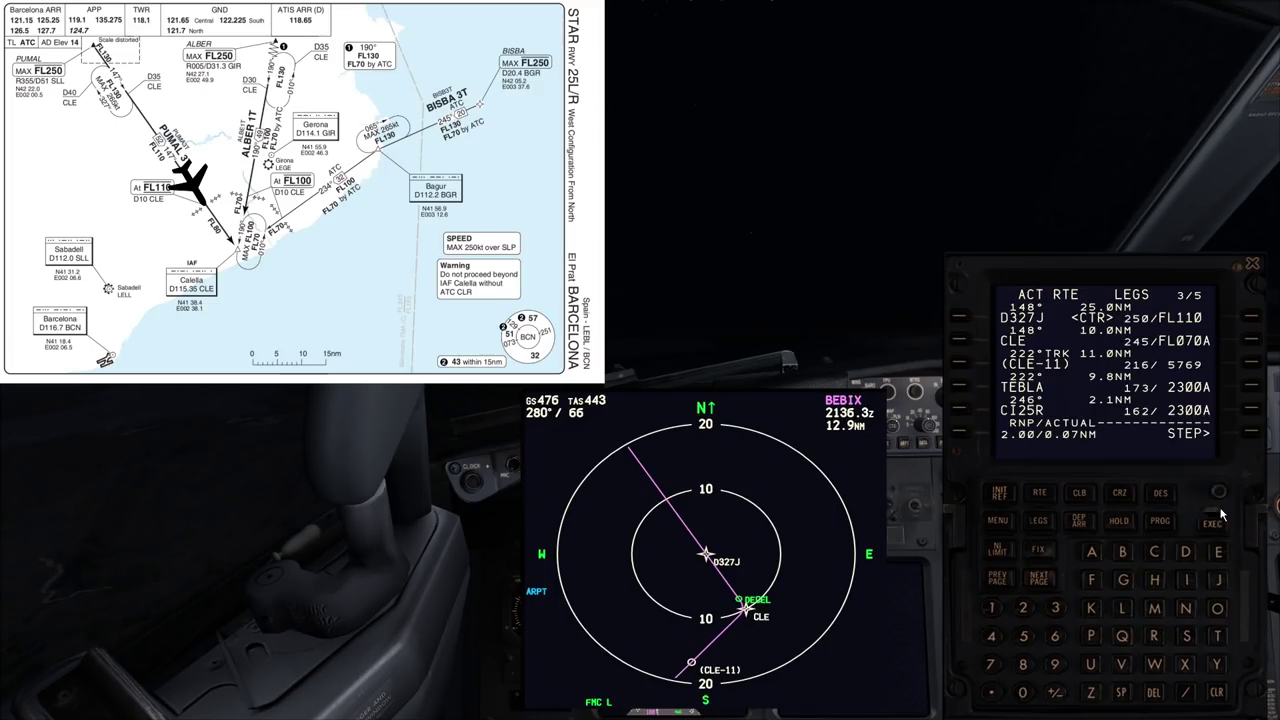
left_click(1256, 437)
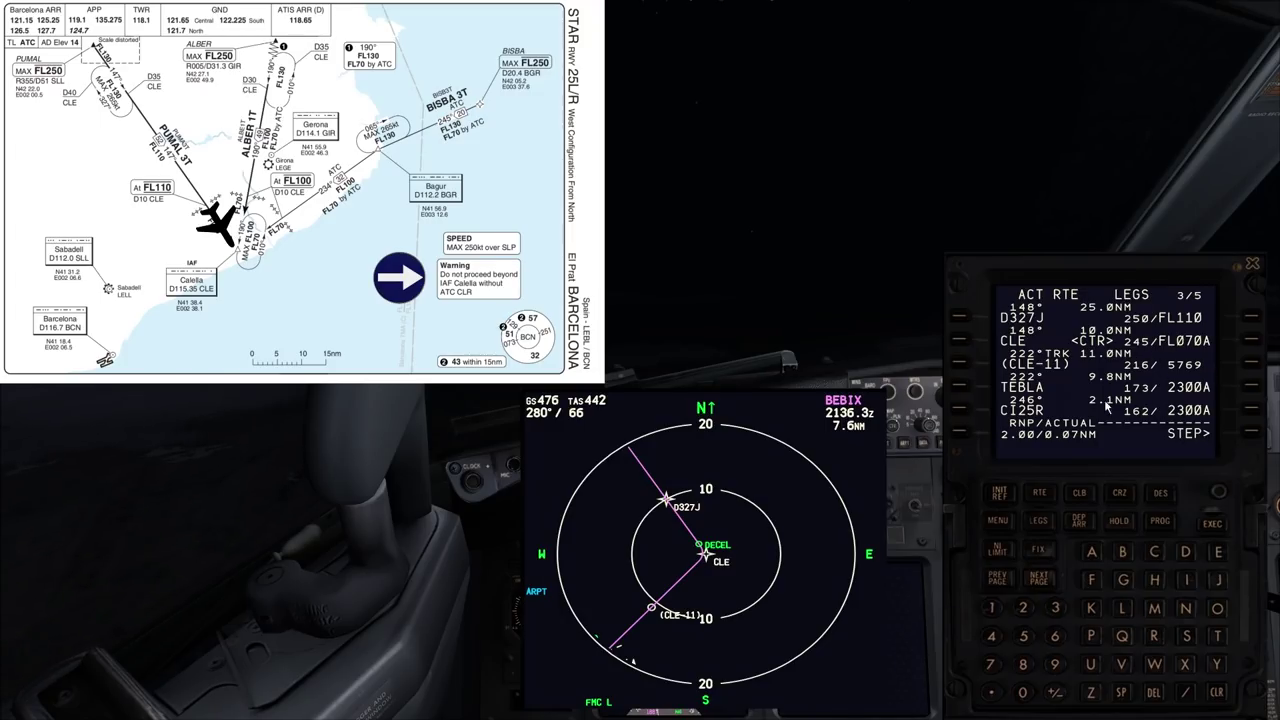
Enter and execute a 220B/ speed limit at CLE, then close the enlarged navigation display
double_click(1030, 617)
left_click(1034, 693)
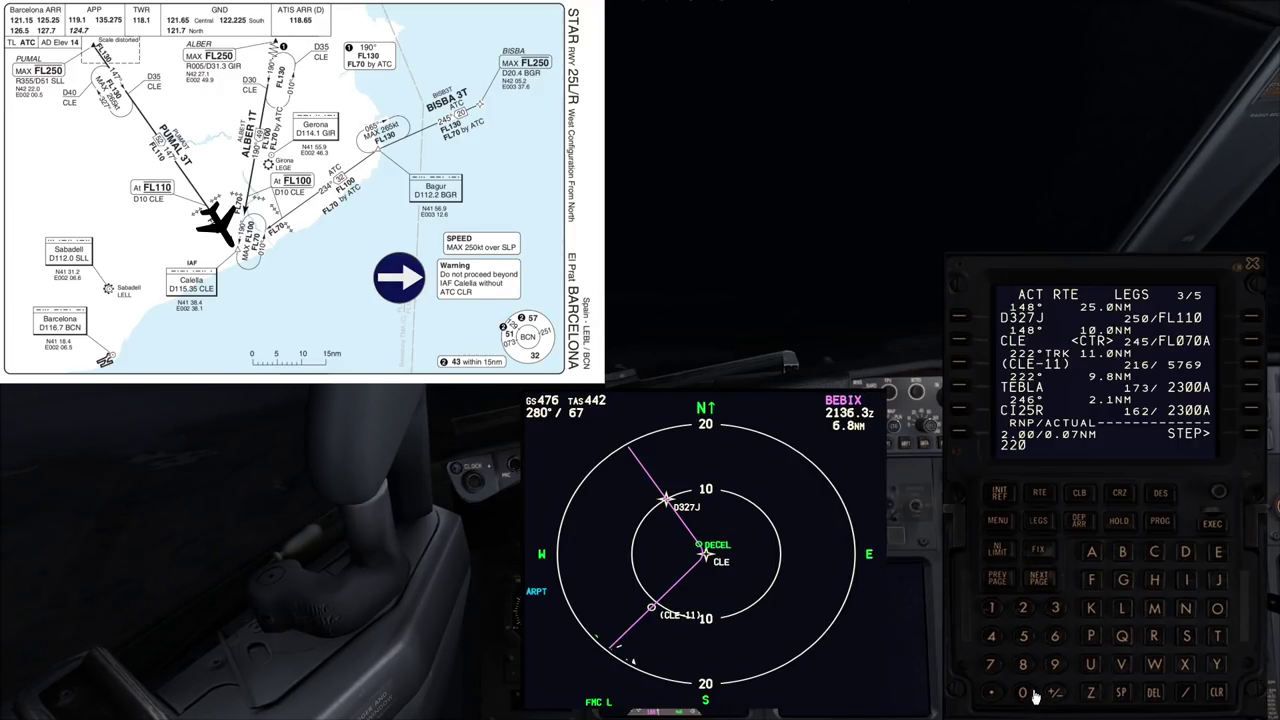
left_click(1124, 554)
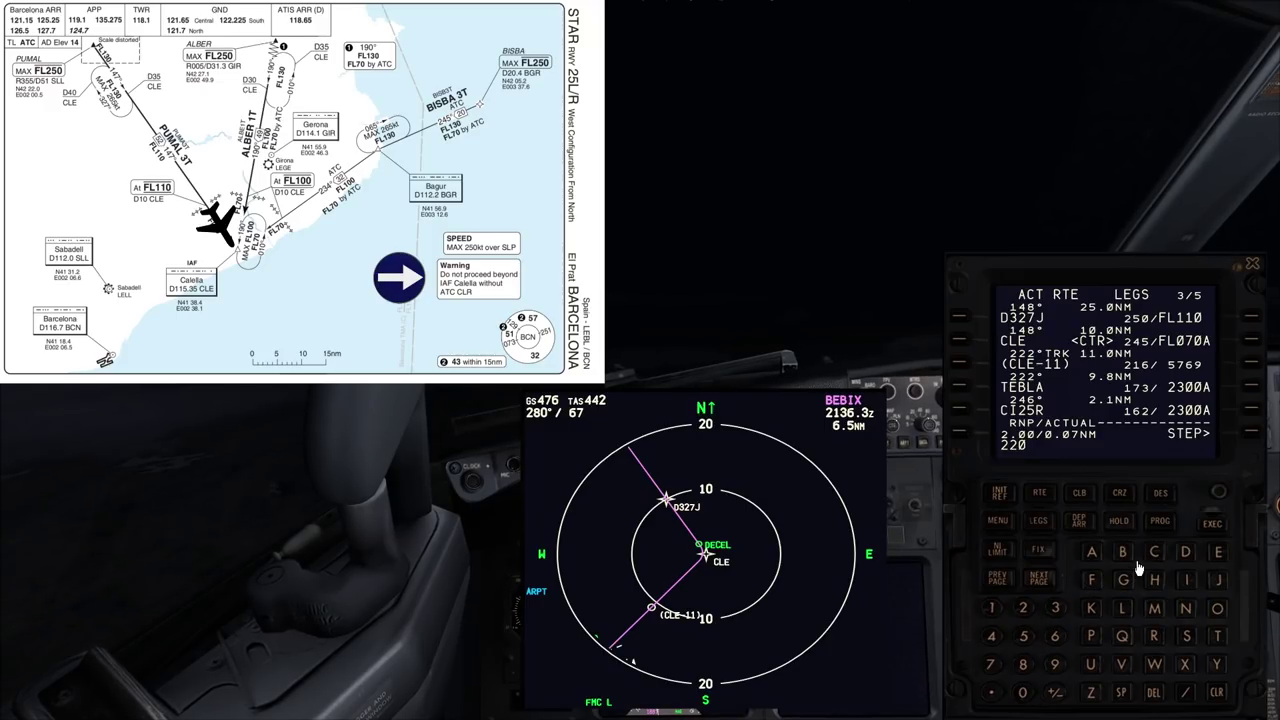
left_click(1187, 693)
left_click(1252, 341)
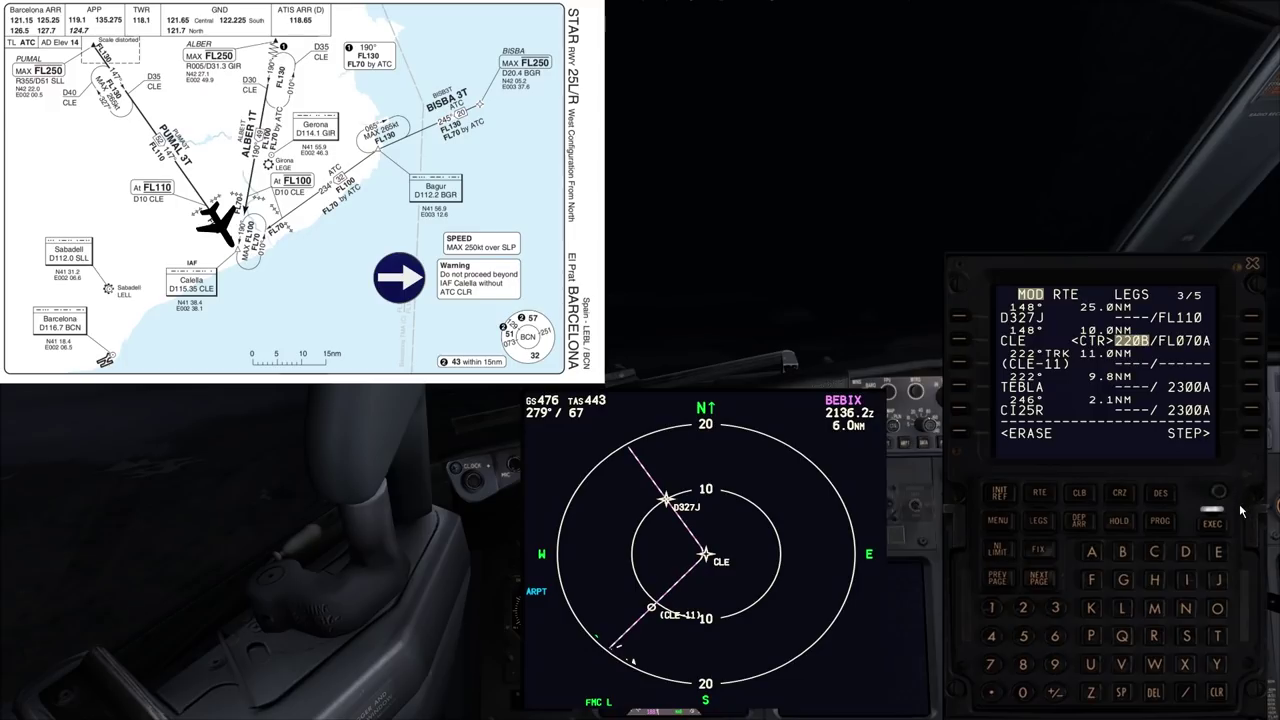
left_click(1216, 525)
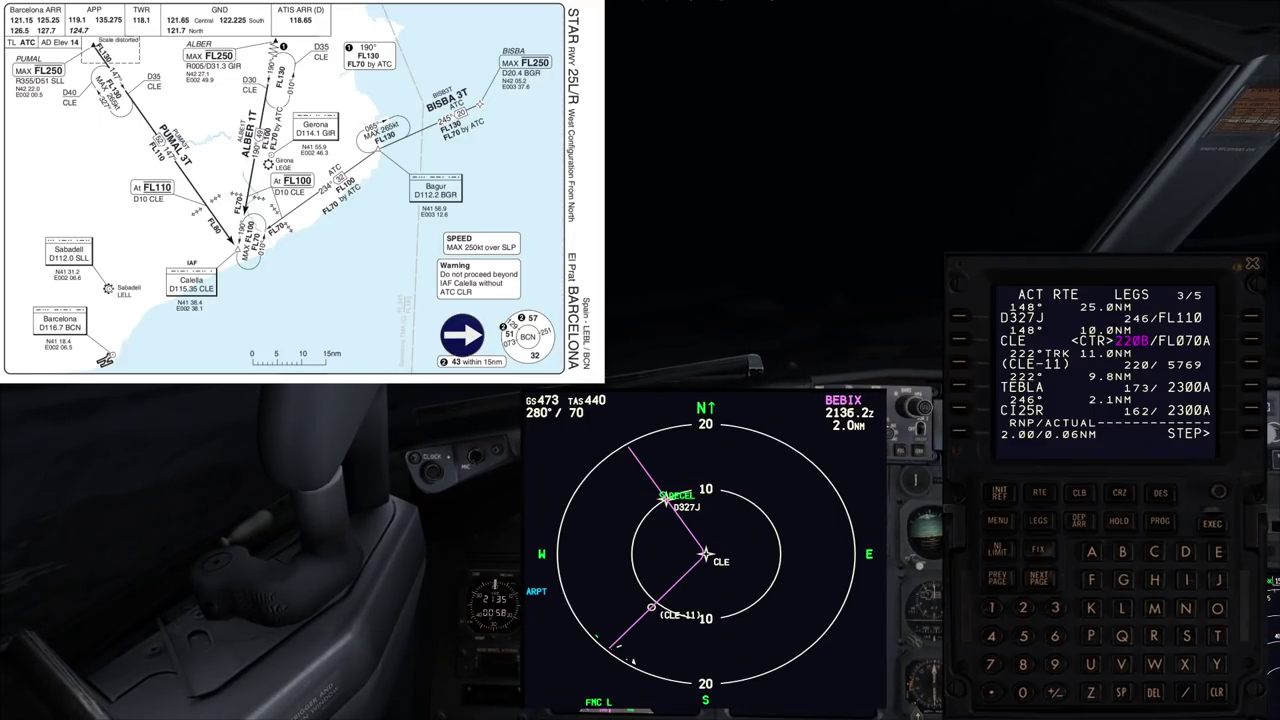
left_click(707, 537)
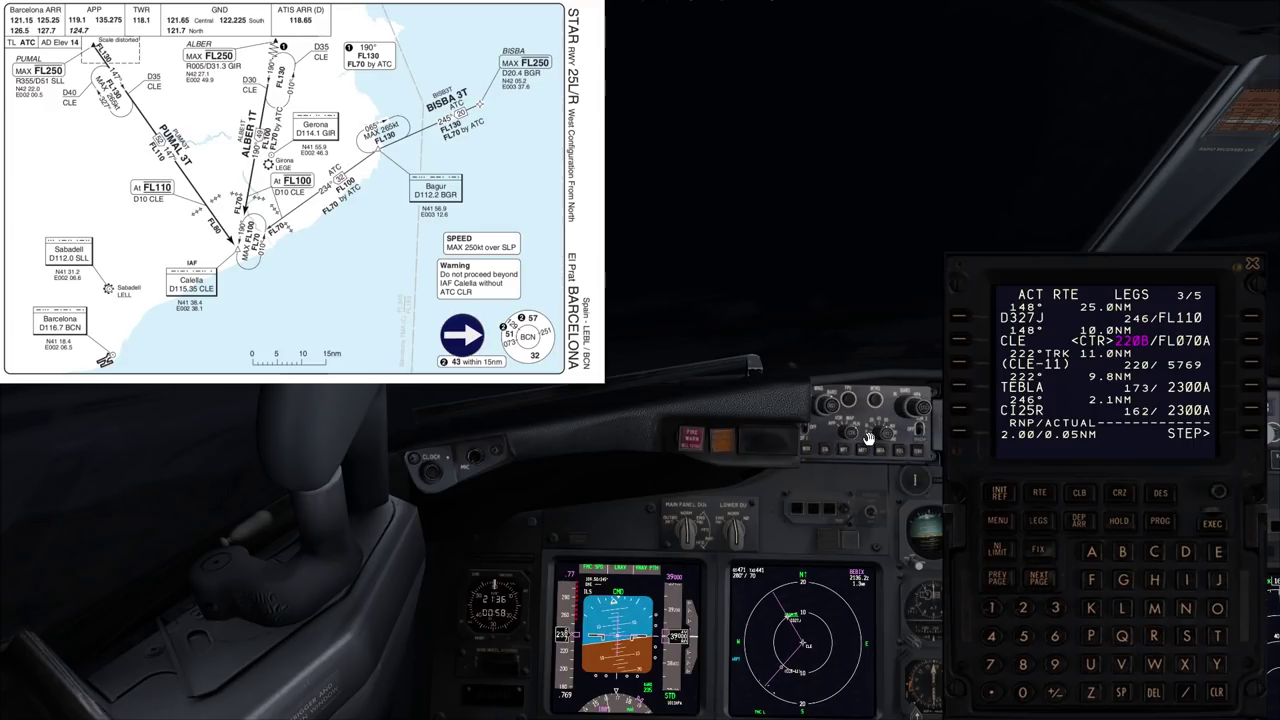